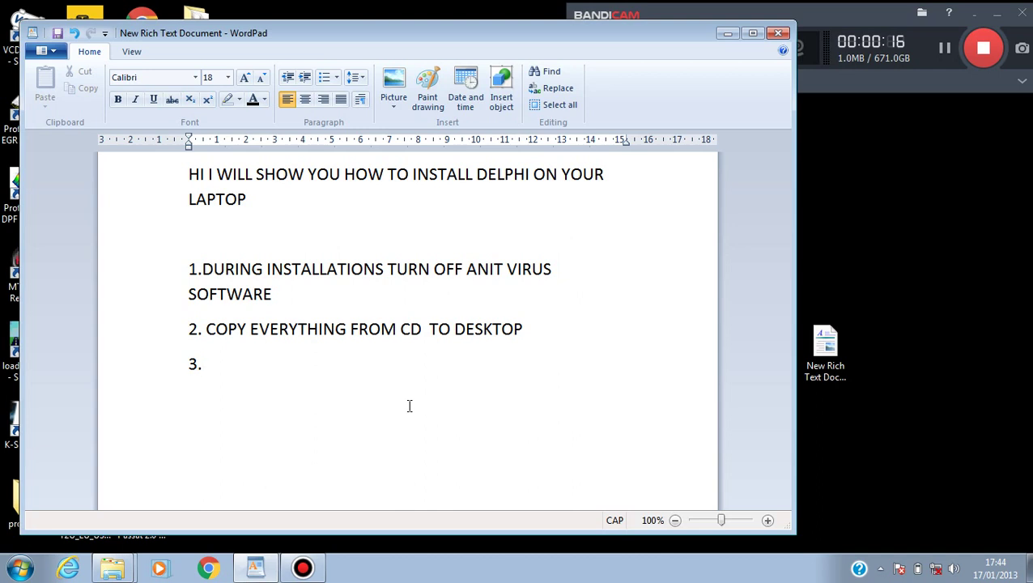
Put away the instructions document and open the contents of the DVD RW Drive (D:) disc
click(726, 33)
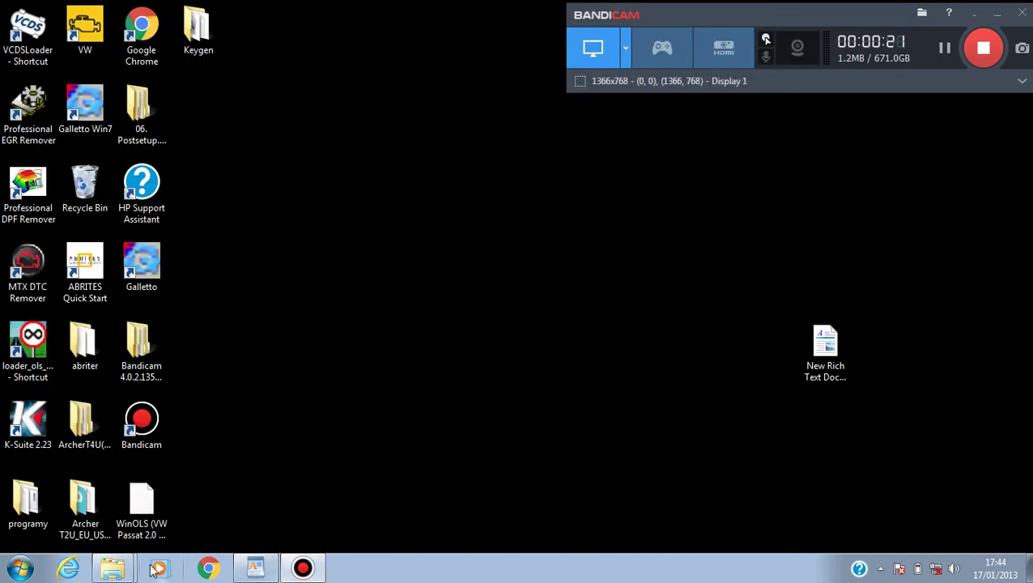
mouse_move(123, 571)
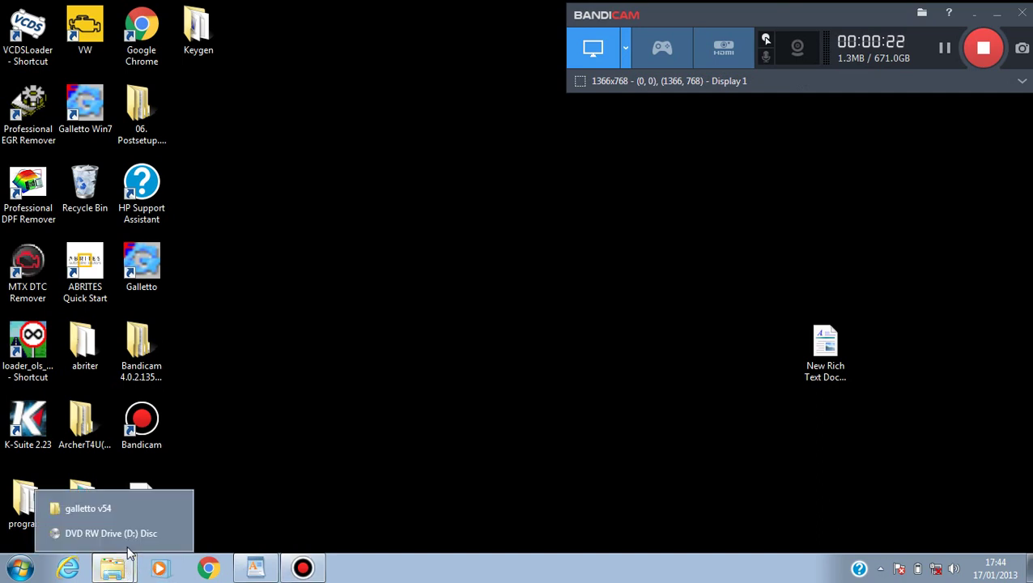
click(123, 533)
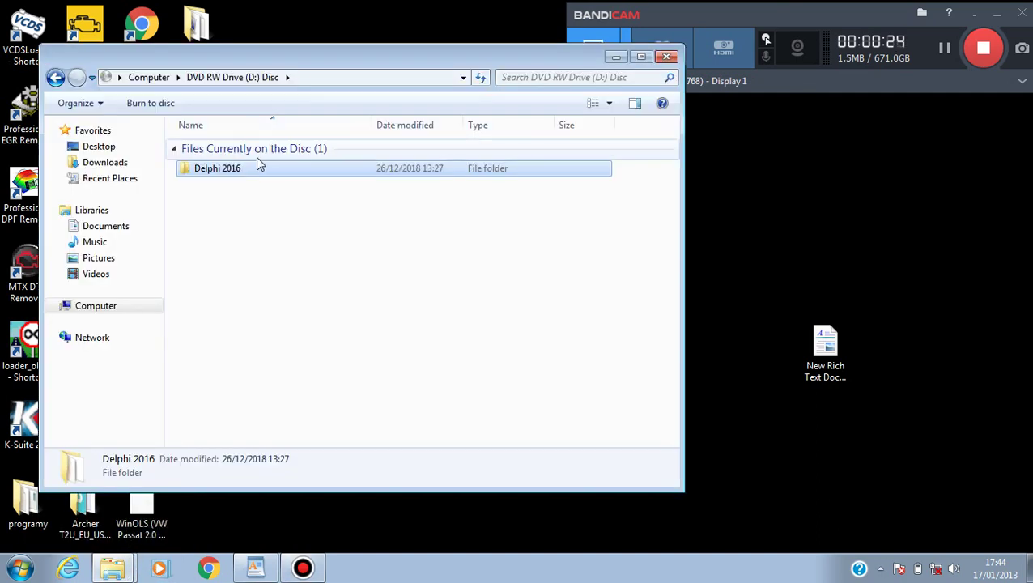
click(102, 306)
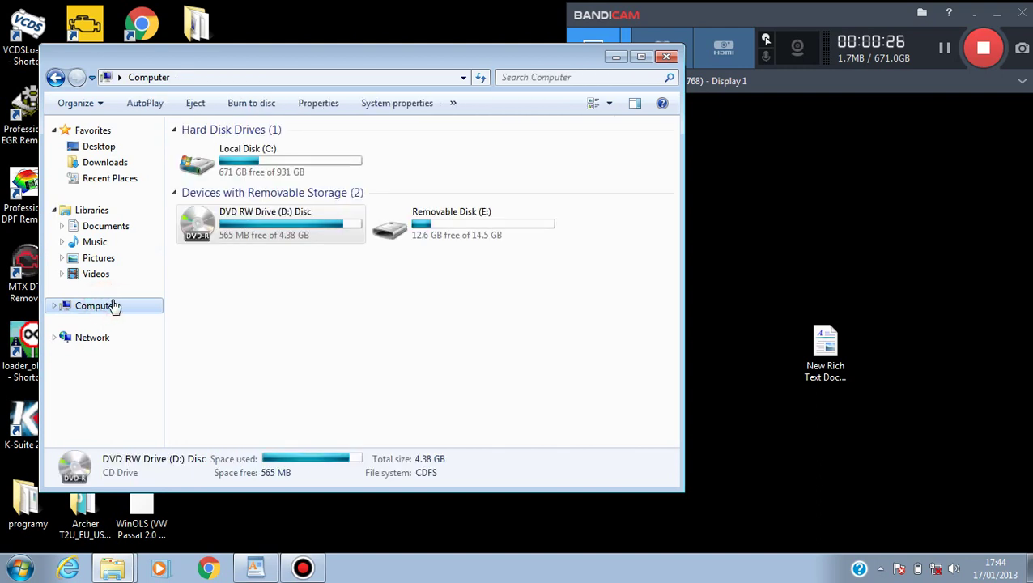
double_click(239, 235)
Copy the Delphi 2016 folder from the disc to the desktop and expand the copy progress details
click(213, 178)
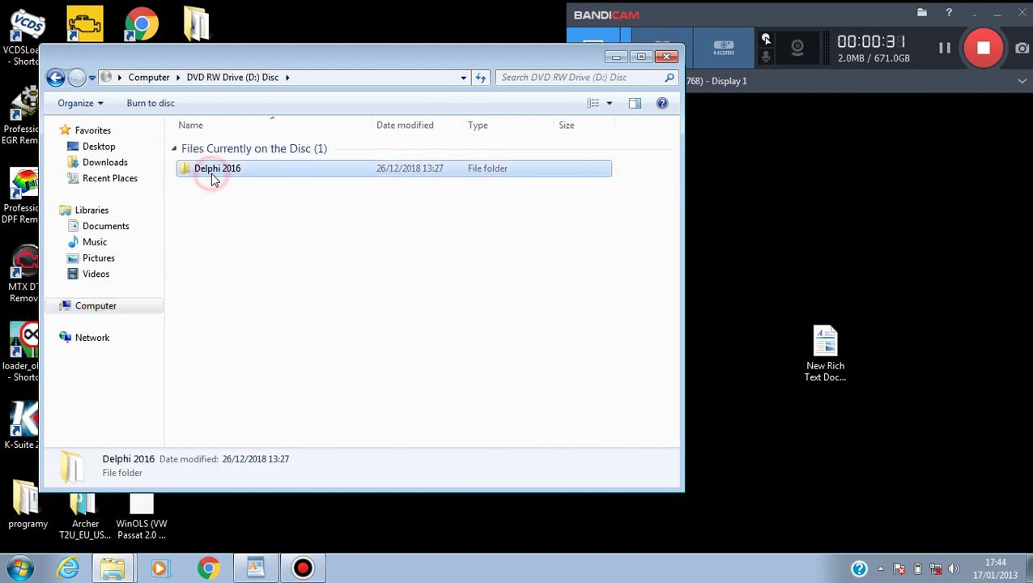
drag(213, 179, 794, 199)
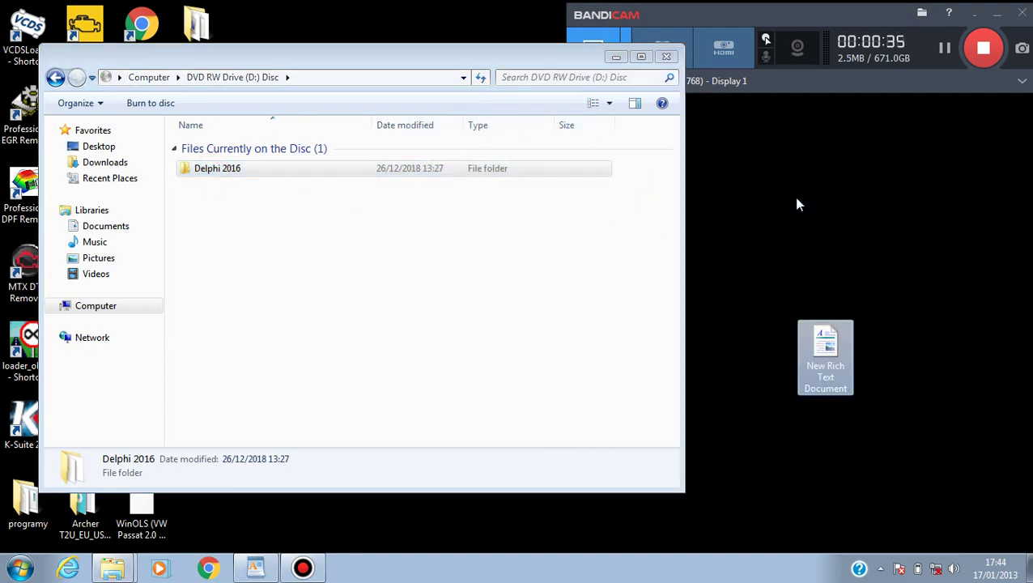
right_click(618, 61)
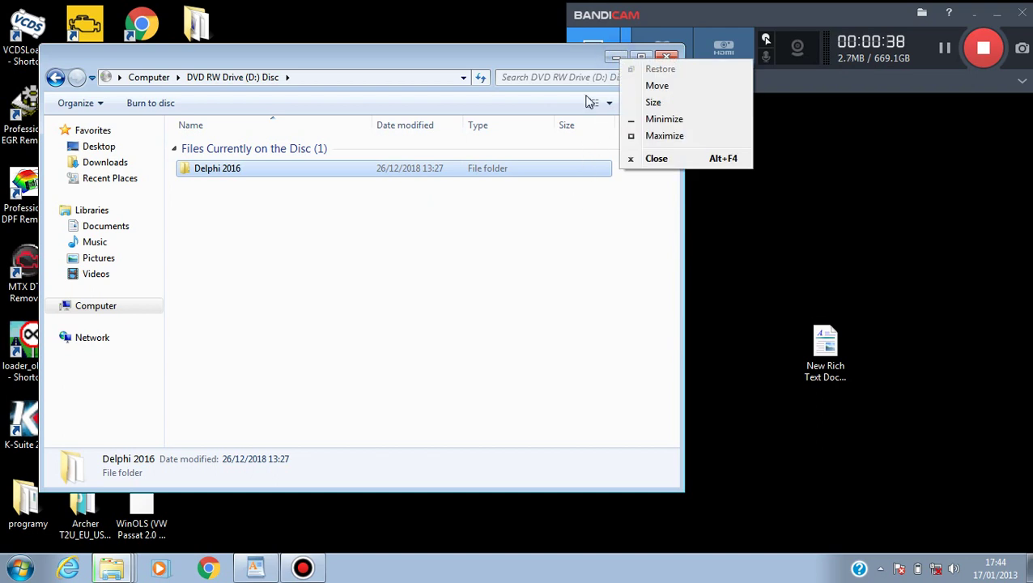
click(613, 58)
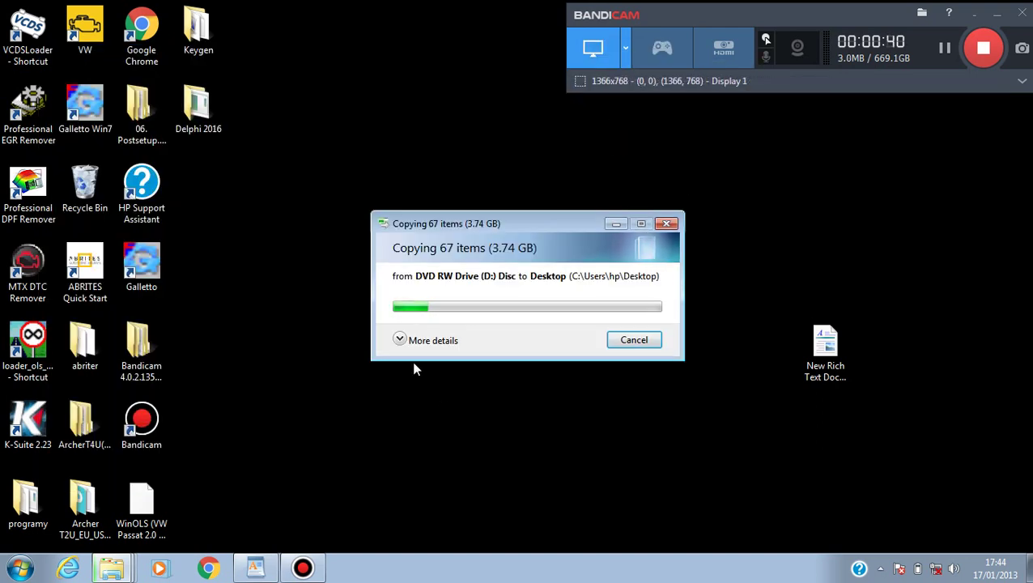
click(399, 340)
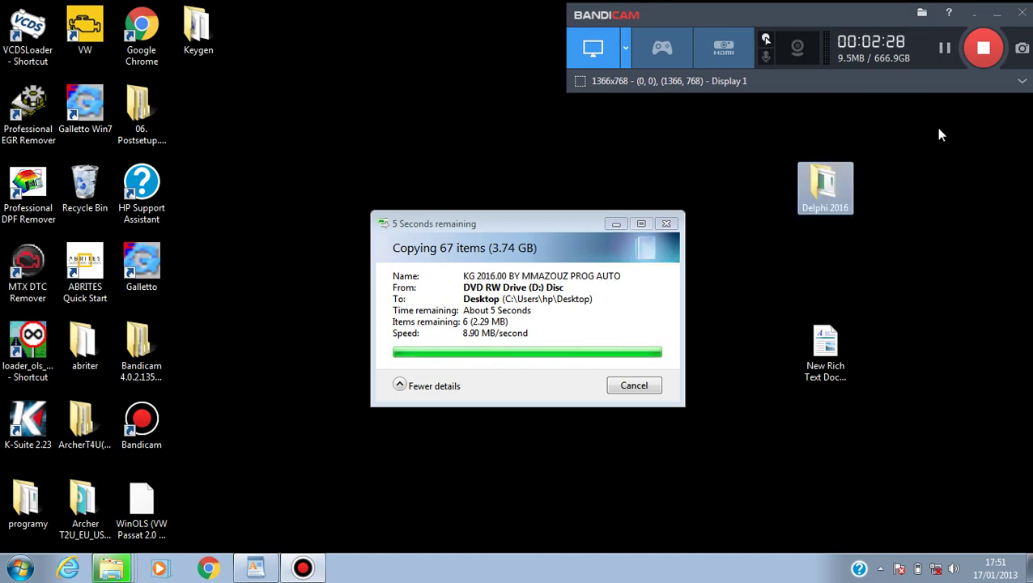
Move the copied Delphi 2016 folder closer to the other desktop icons and open it
click(825, 194)
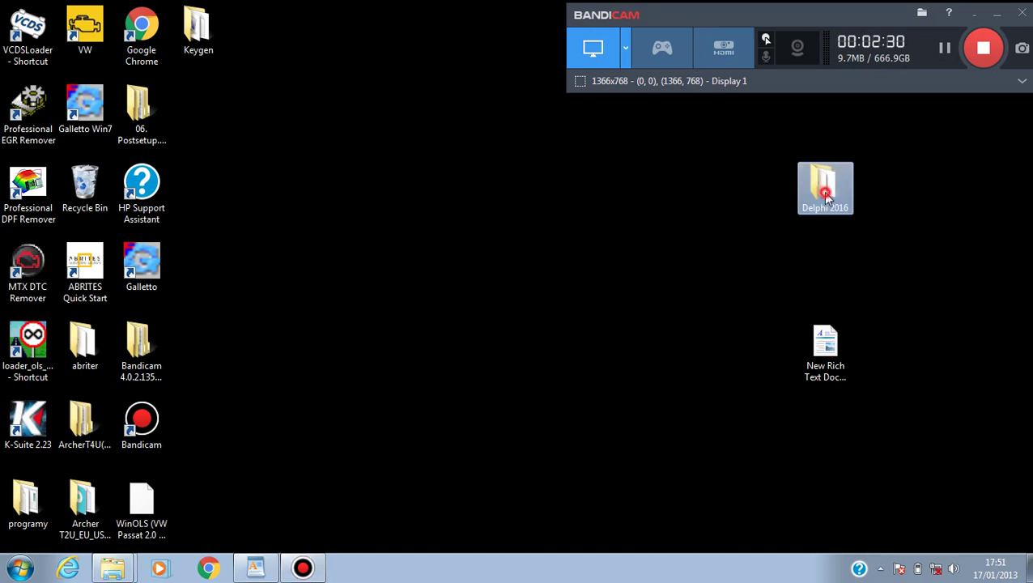
drag(825, 195, 319, 228)
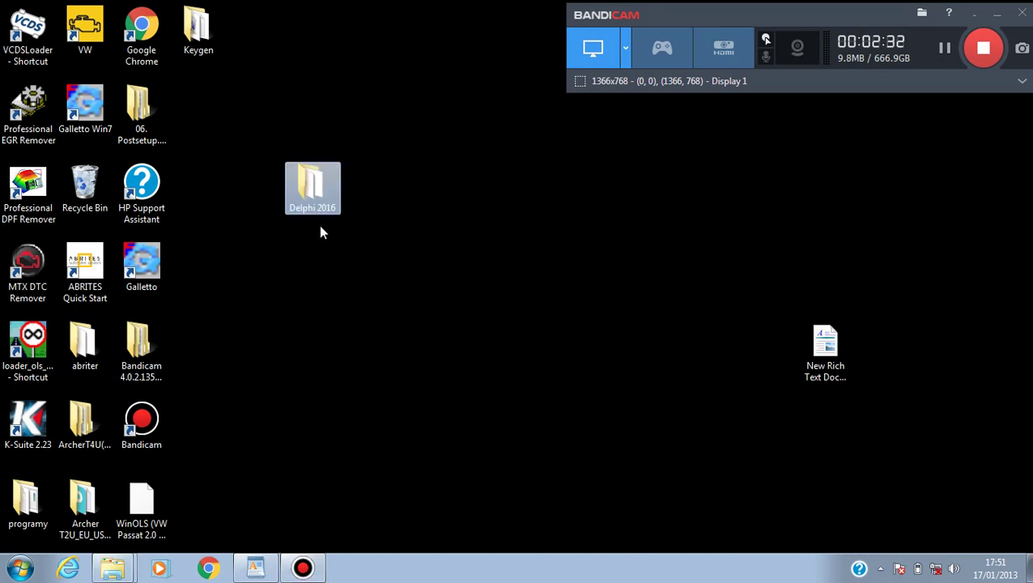
right_click(309, 189)
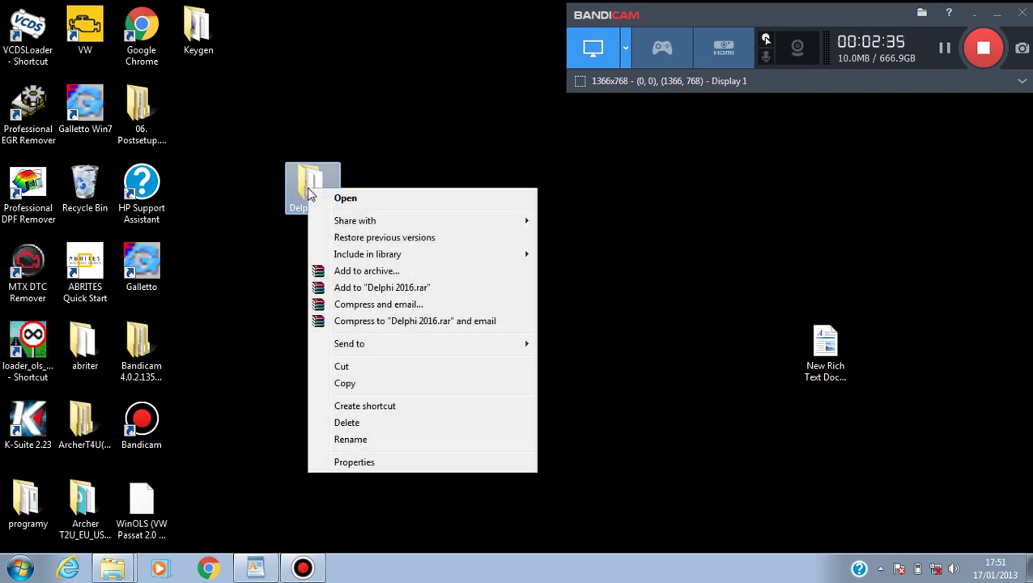
click(334, 196)
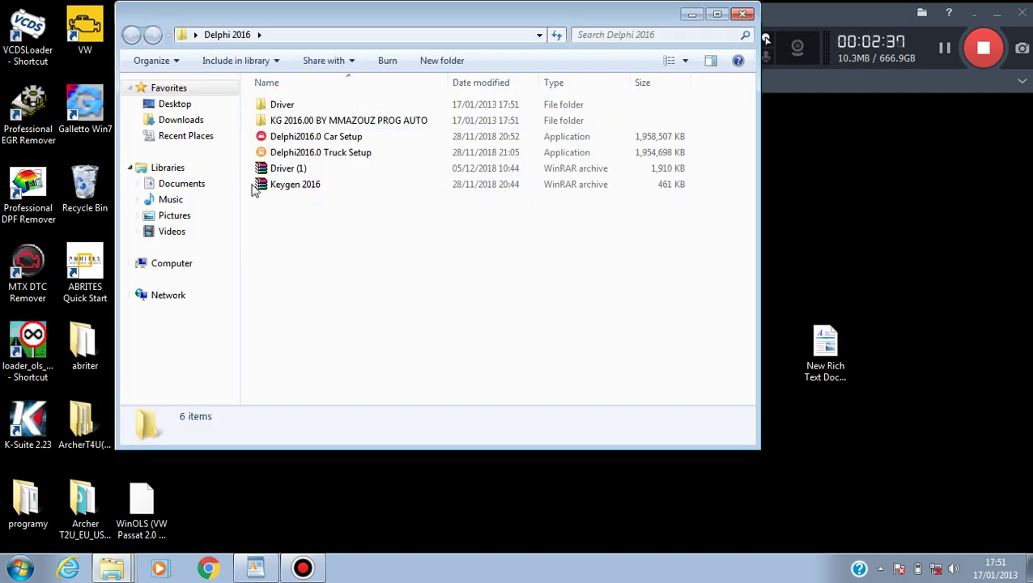
Launch Delphi2016.0 Car Setup and accept English (United States) as the setup language
click(318, 144)
right_click(318, 144)
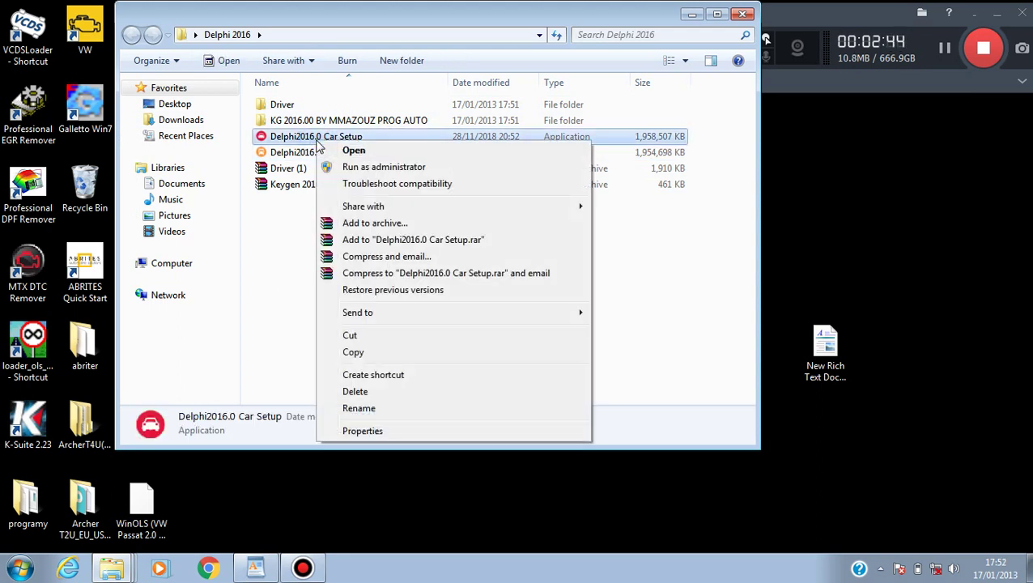
click(336, 155)
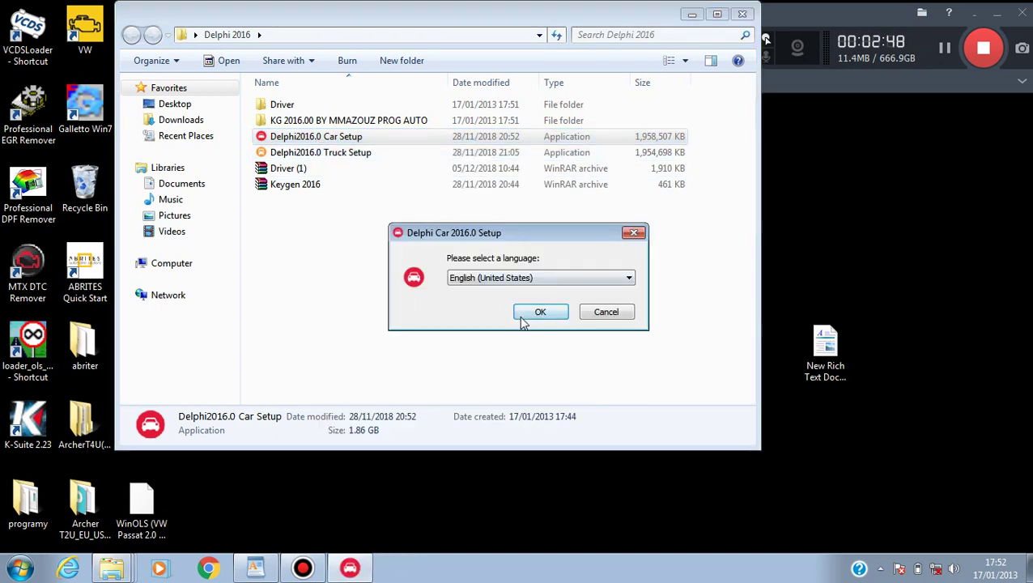
click(527, 317)
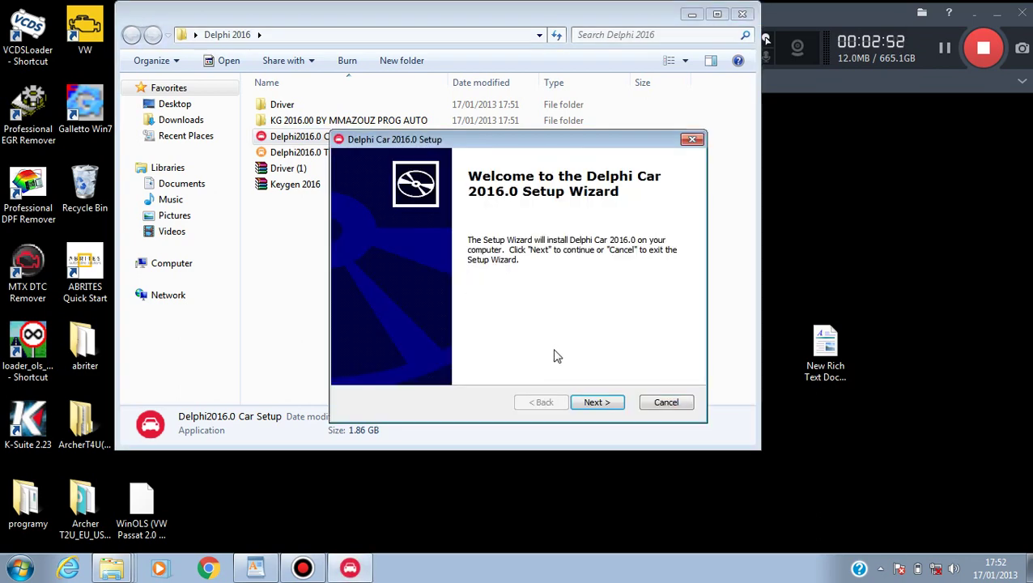
Proceed past the setup wizard's welcome and read me pages and choose the English 100251 VCI Serial installation type
click(597, 403)
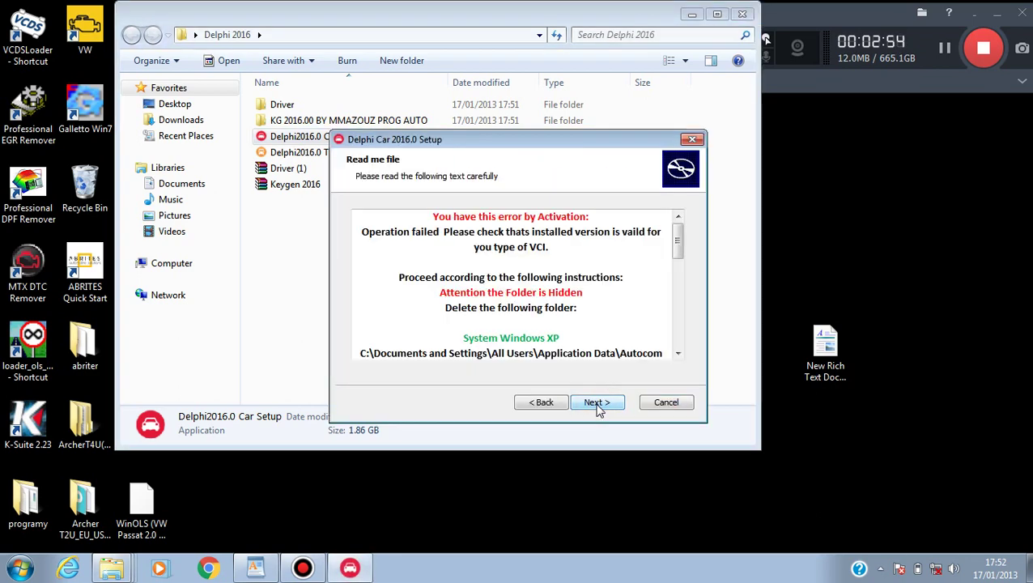
click(597, 405)
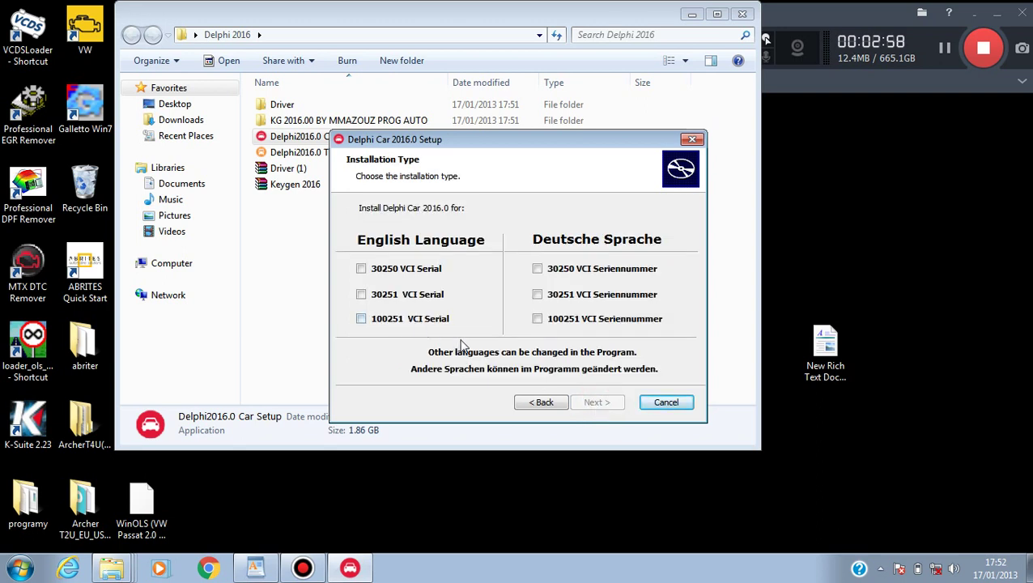
click(361, 319)
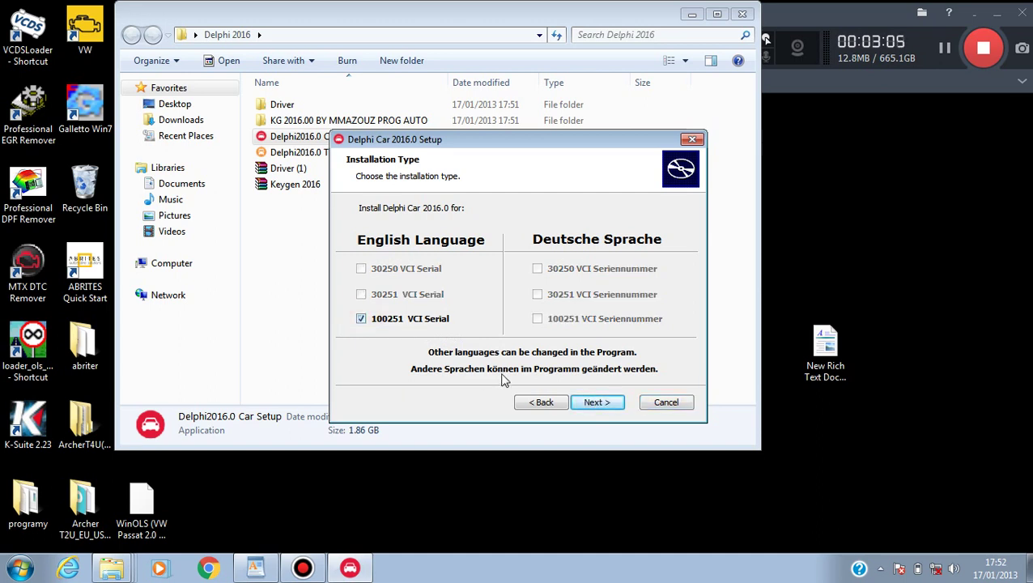
click(589, 406)
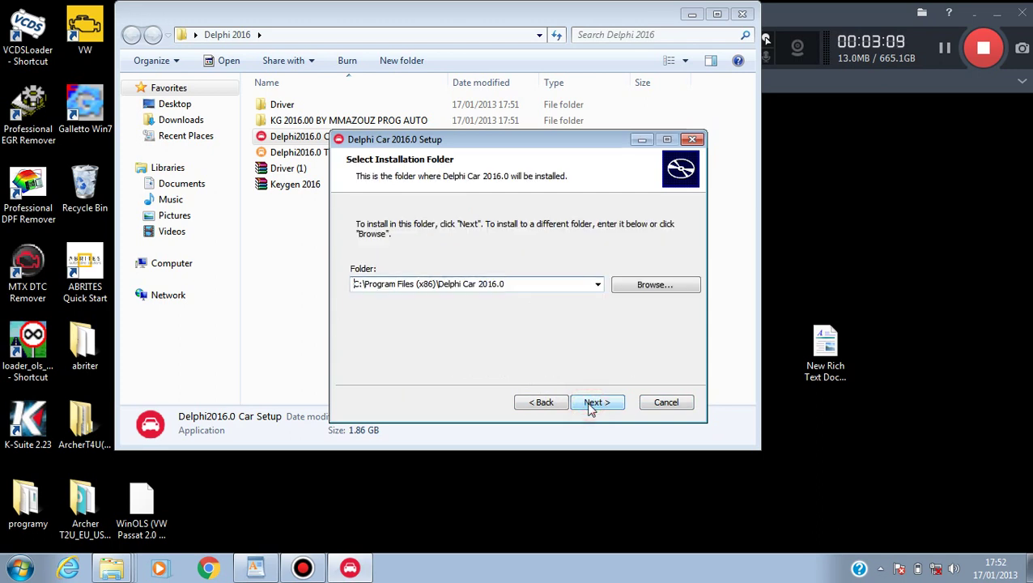
Install Delphi Car 2016.0 in the default Program Files (x86) folder and finish the setup wizard
click(589, 406)
click(599, 402)
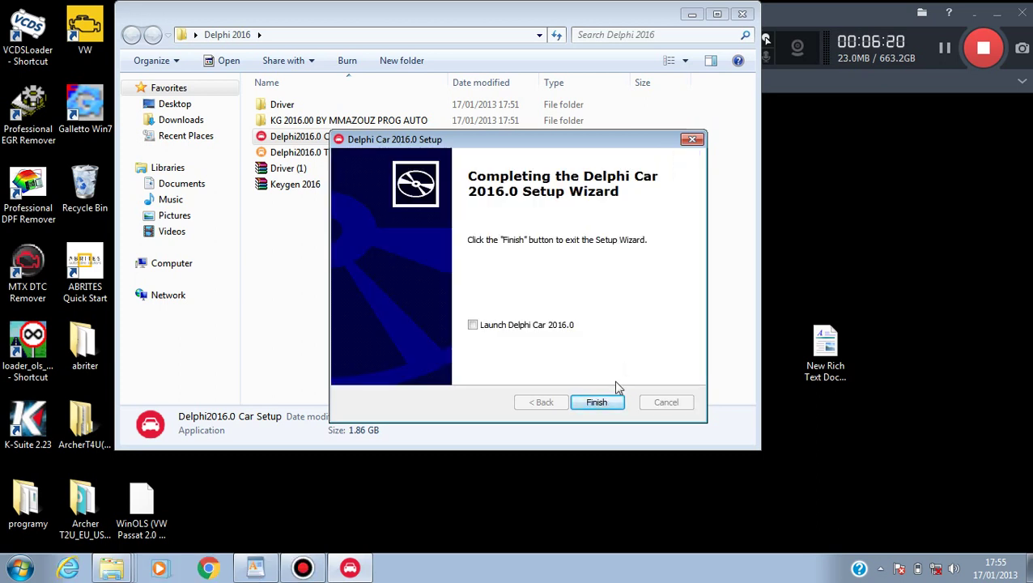
click(597, 403)
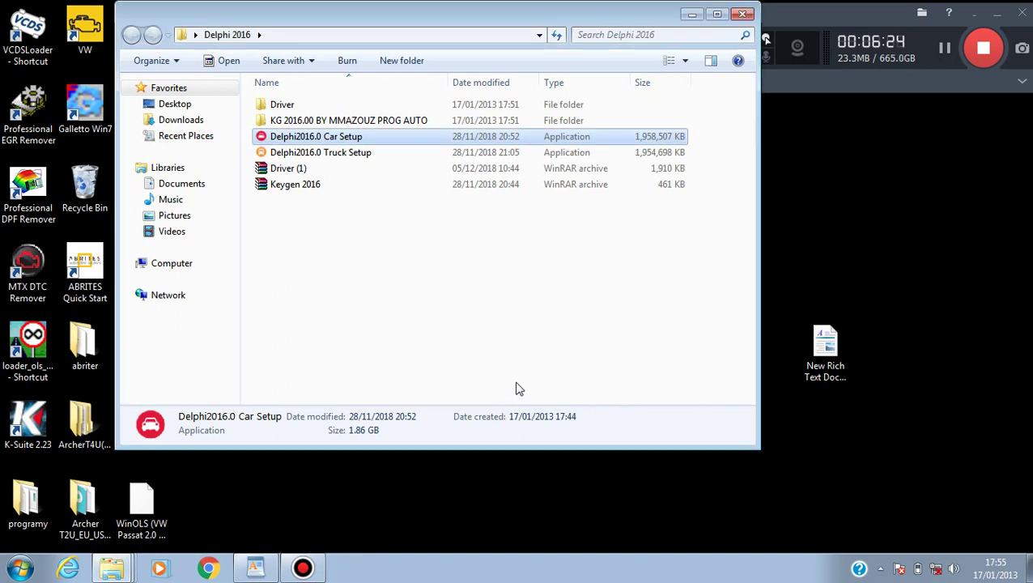
Switch to the WordPad instructions and complete item 3 with "NOW YOU CAN UNZIP KEYGEN USING ANY SFTWARE LIKE WINRAR IS FOR FREE"
click(827, 363)
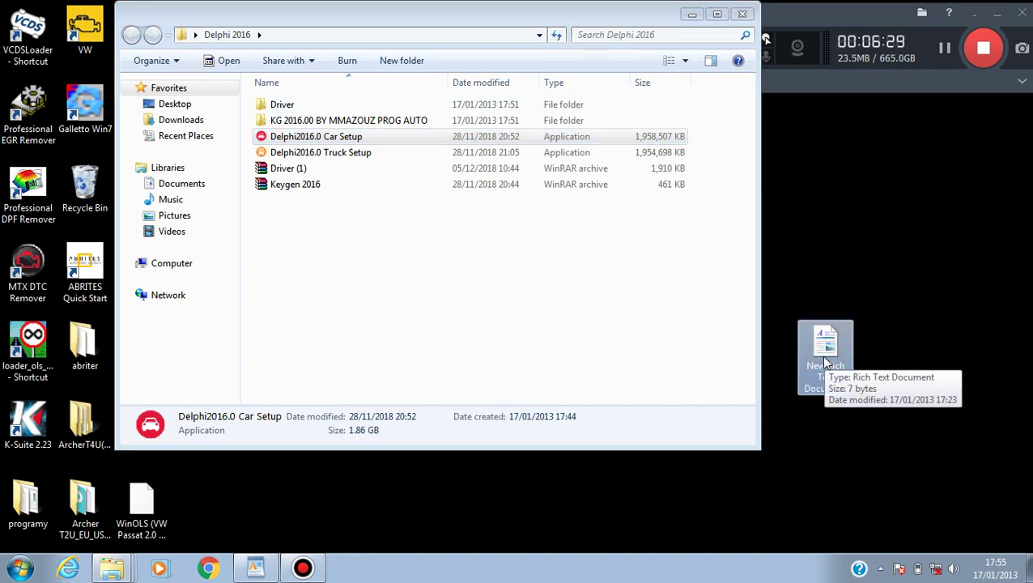
double_click(825, 361)
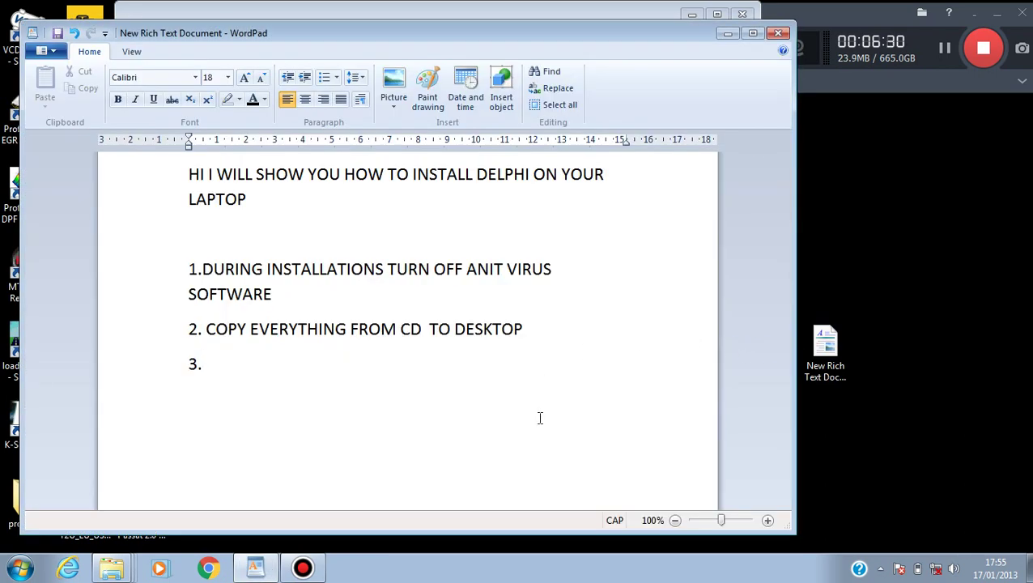
text(NOW YOU C)
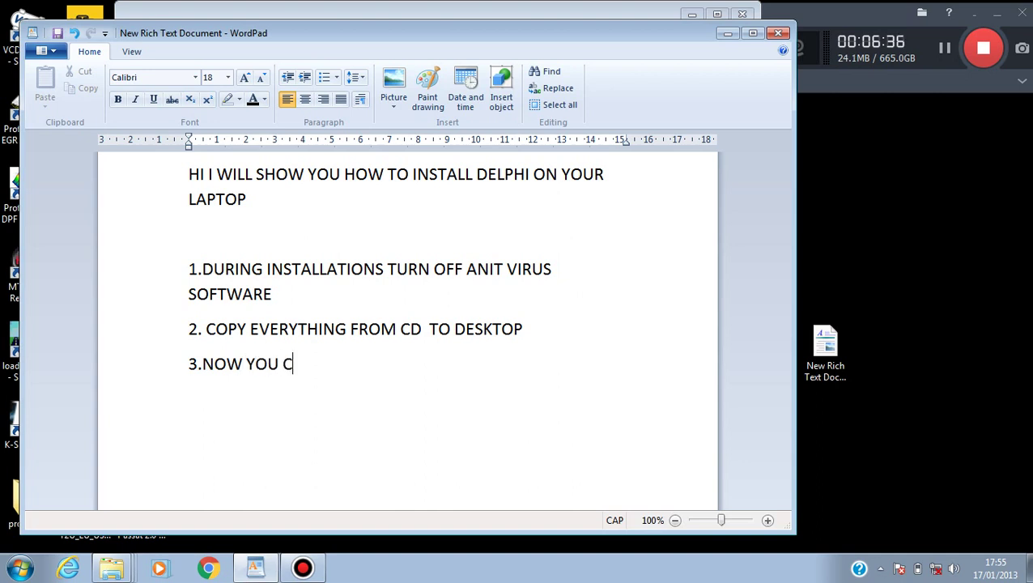
text(AN UNZIP K)
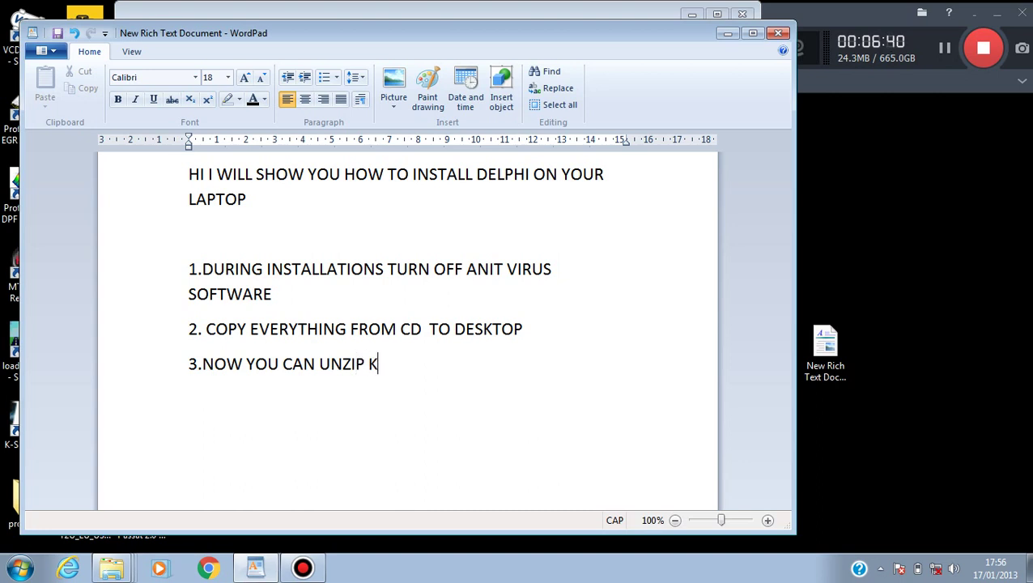
text(EYGEM)
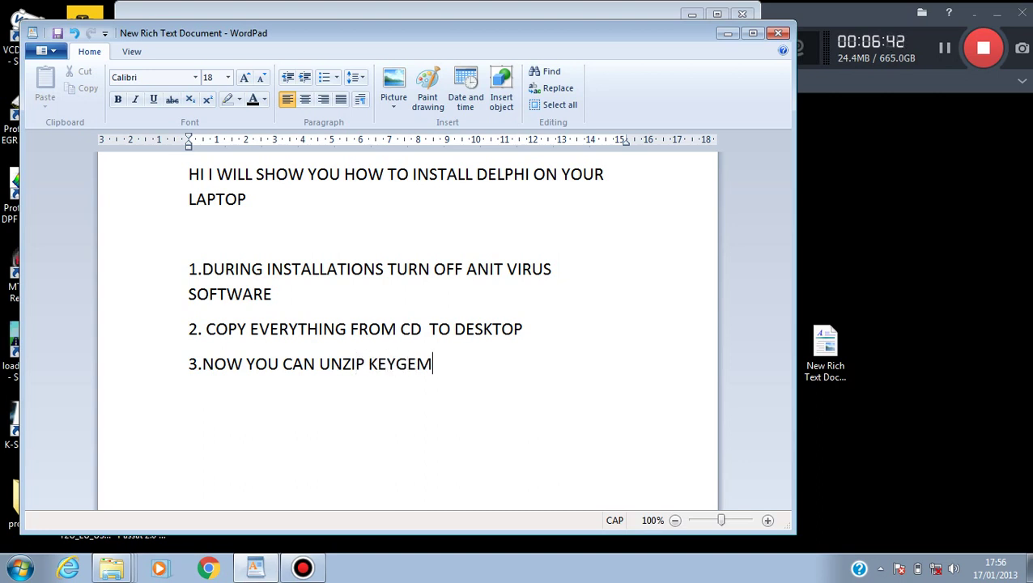
key(BackSpace)
text(N  USI)
text(NG )
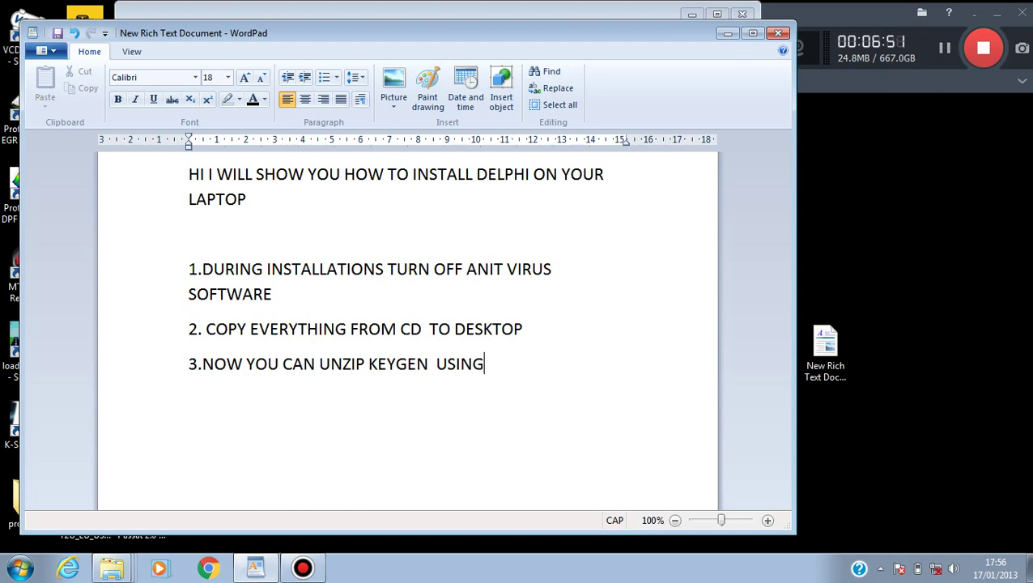
text(ANY SFTWARE LIKE )
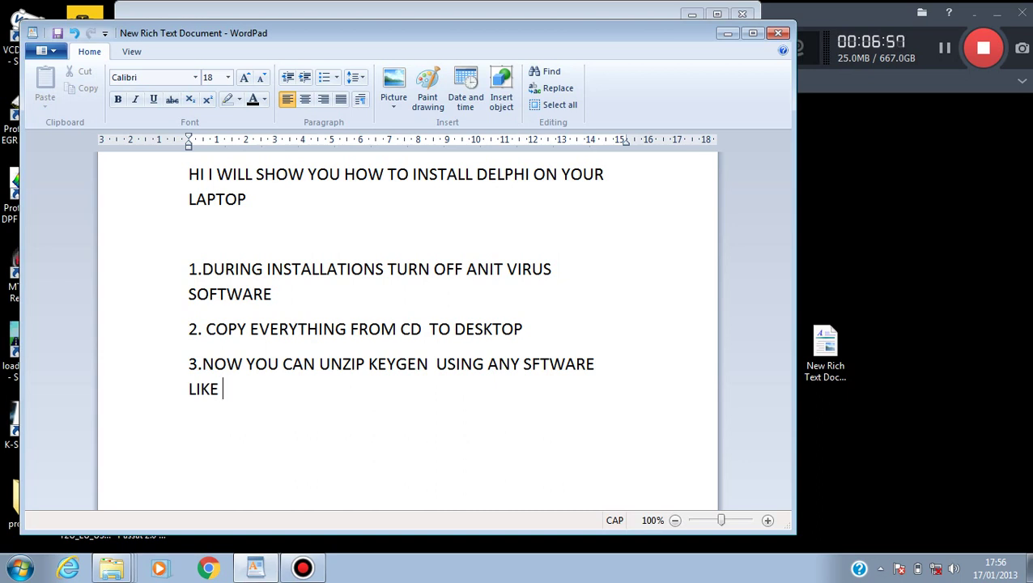
text(WINRAR)
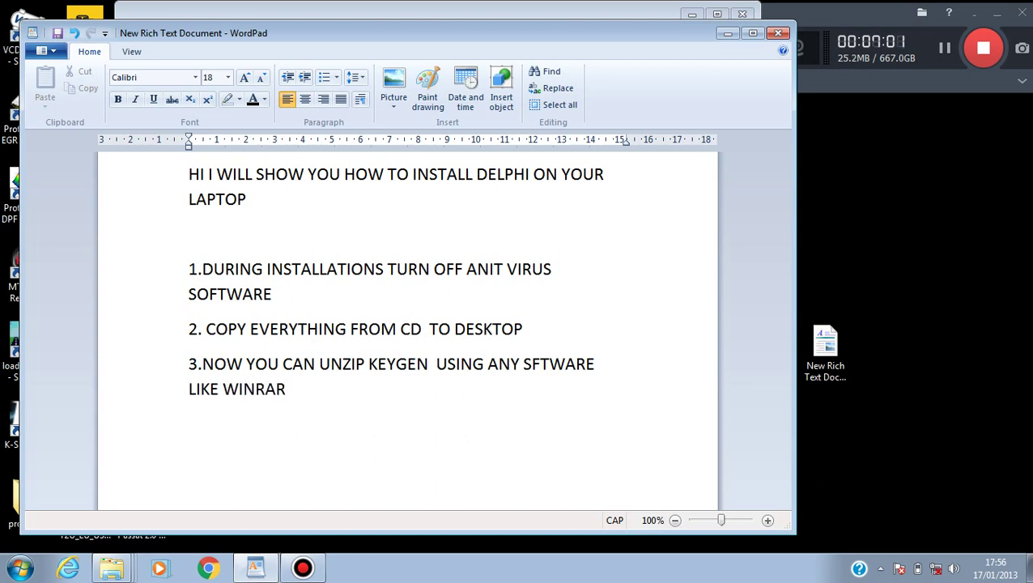
text( IS FOR F)
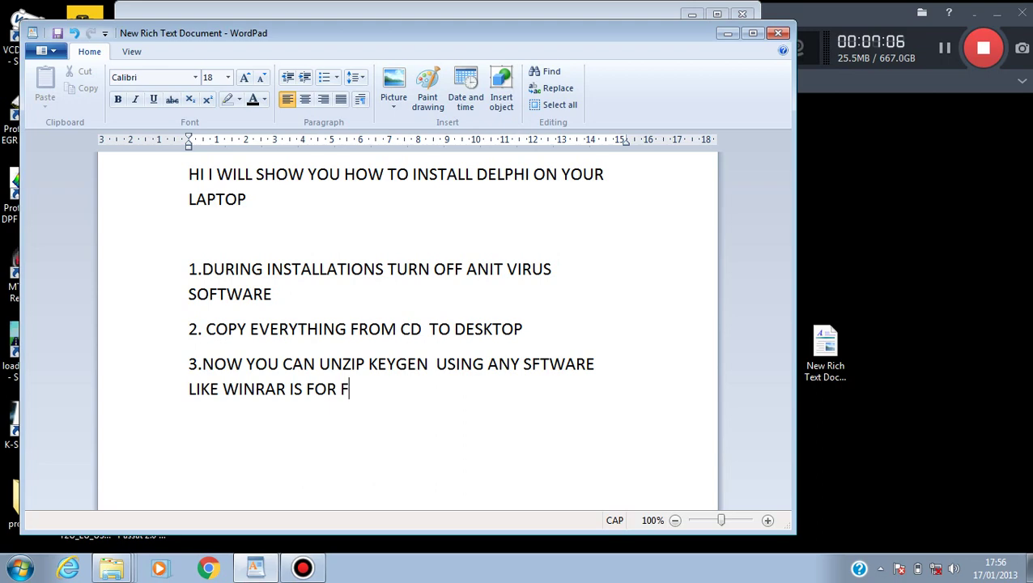
text(REE)
Return to the Delphi 2016 folder and open the Keygen 2016 archive with WinRAR
click(725, 34)
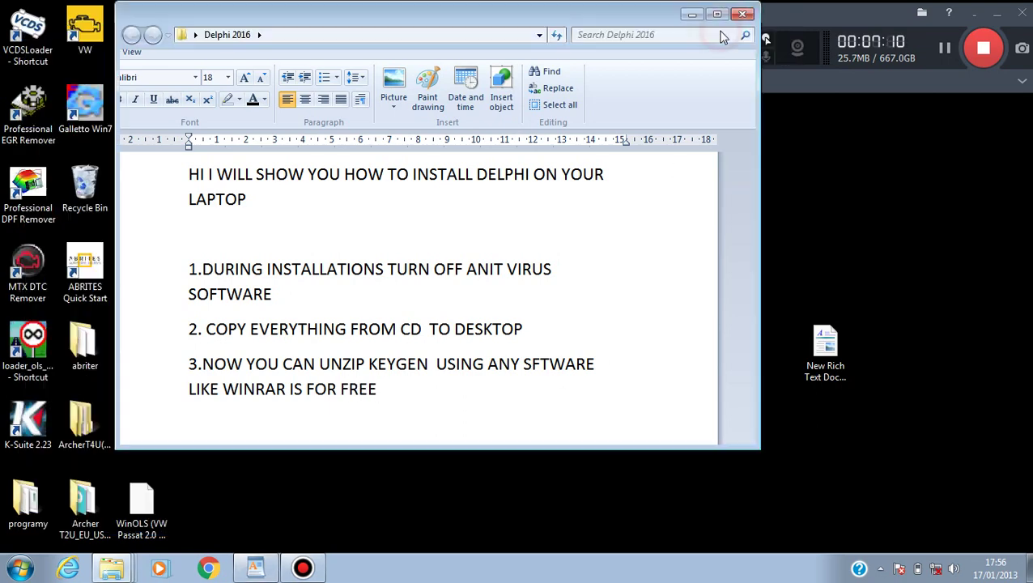
click(296, 186)
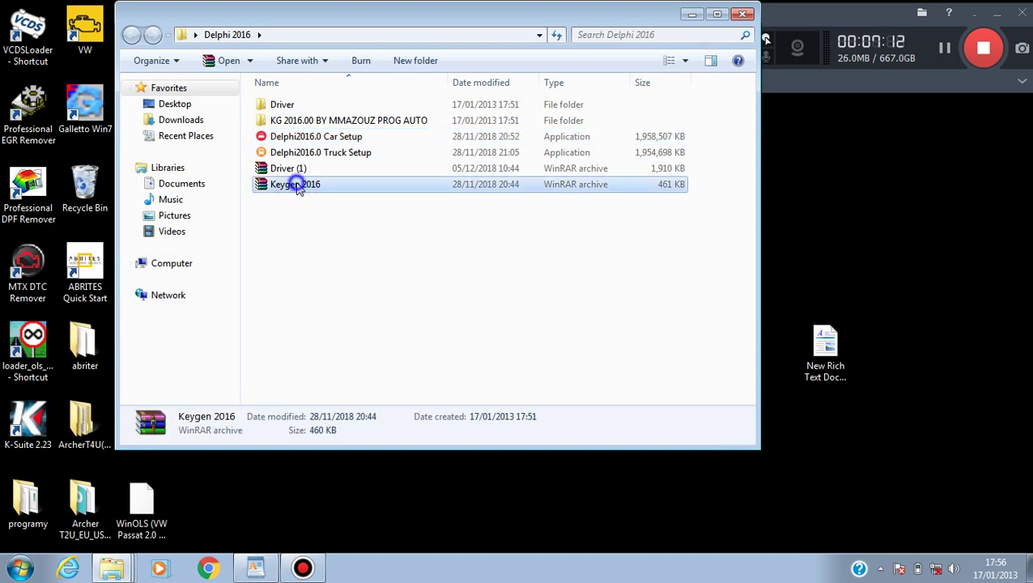
right_click(297, 186)
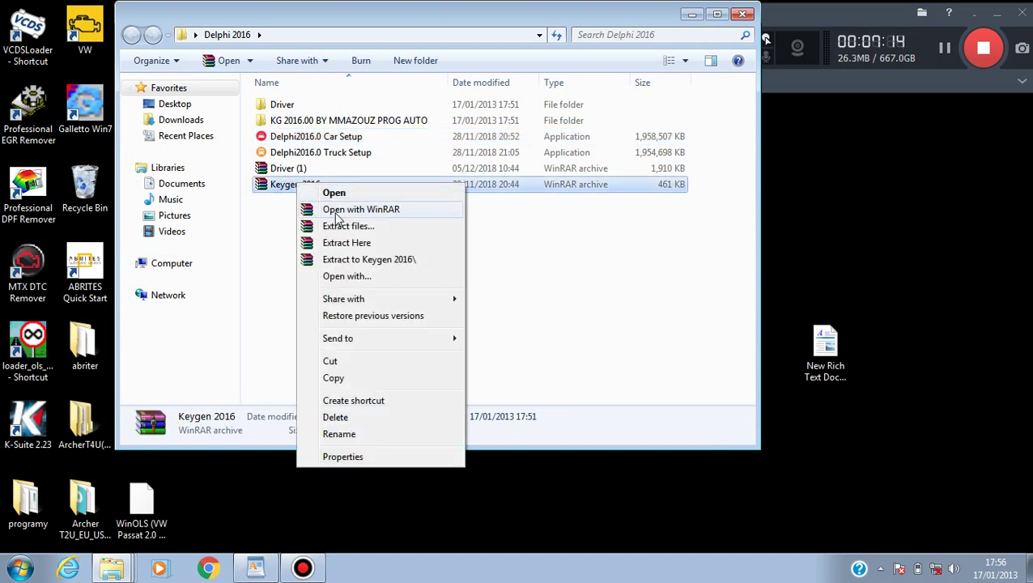
click(336, 212)
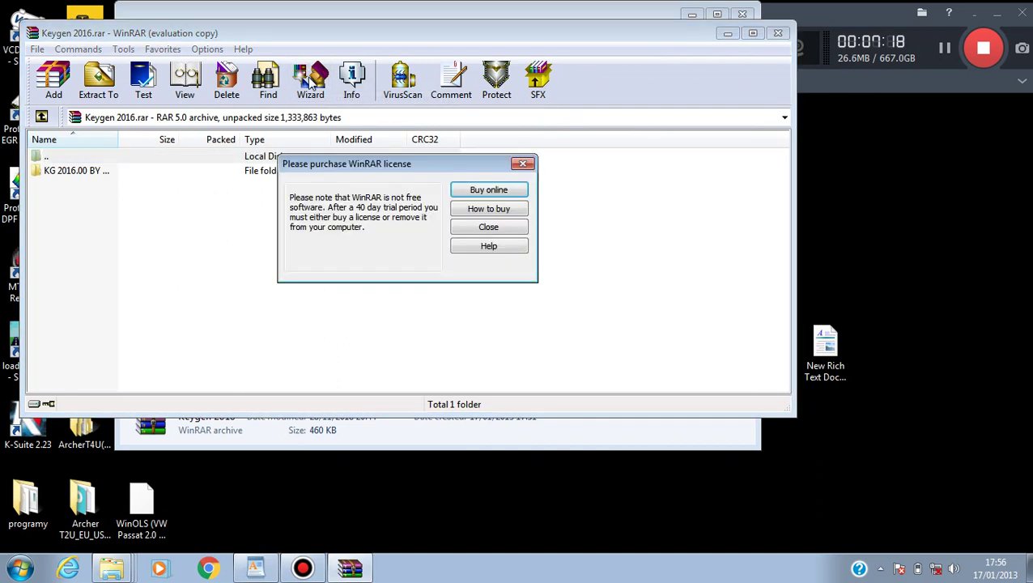
Dismiss the licence notice, extract the Keygen 2016 archive to the desktop with the WinRAR wizard, and close the open windows
click(522, 164)
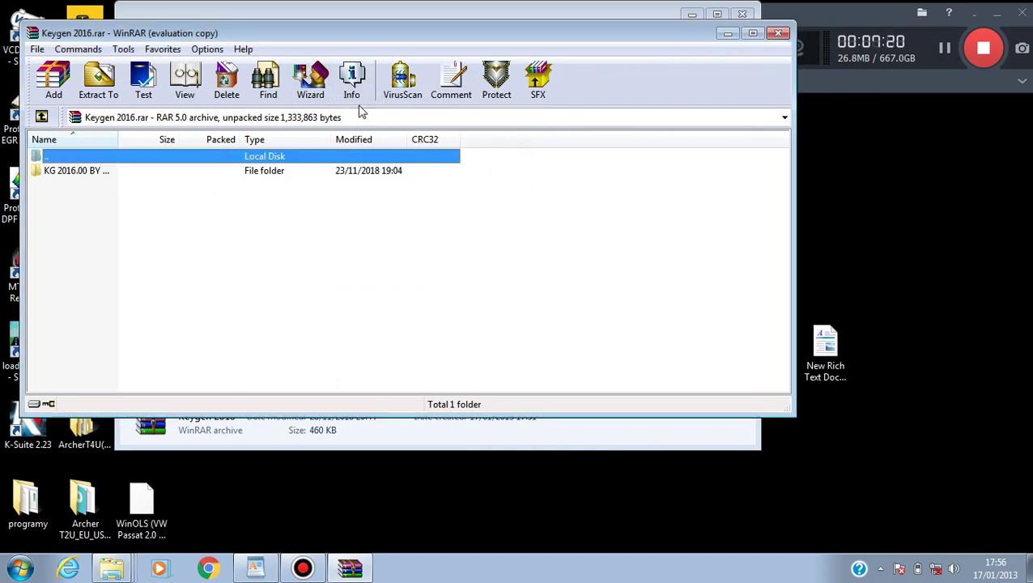
click(310, 85)
click(421, 328)
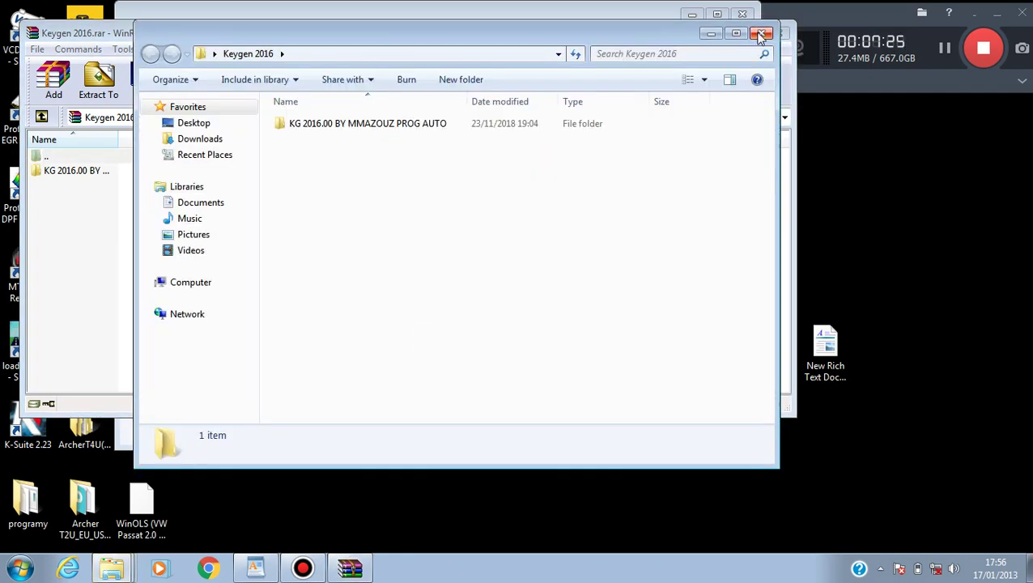
click(761, 34)
click(777, 34)
click(750, 17)
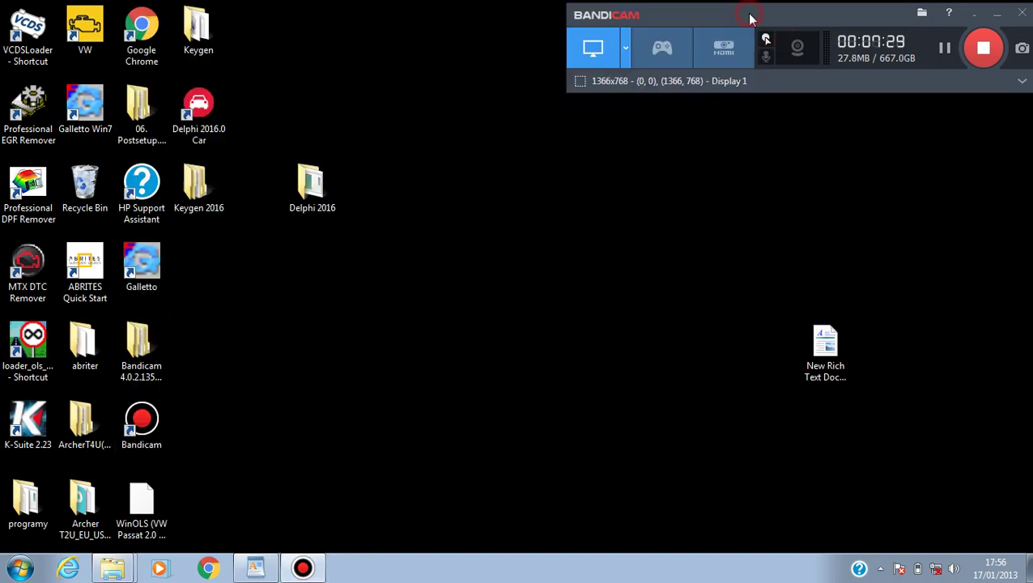
Place the Keygen 2016 folder and the Delphi 2016.0 Car shortcut beside the Delphi 2016 folder, and launch Delphi 2016.0 Car
drag(196, 184, 526, 206)
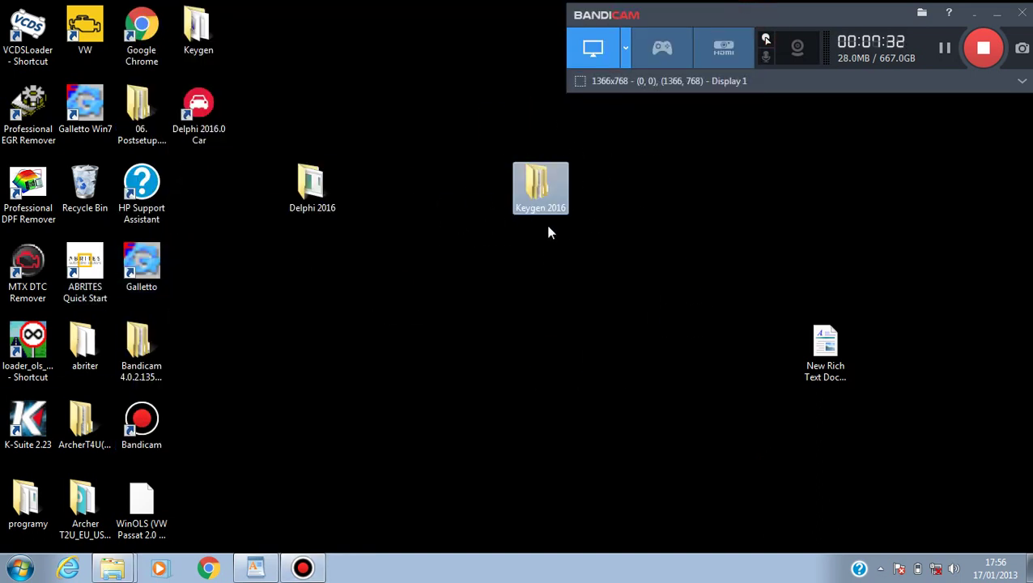
drag(199, 109, 435, 186)
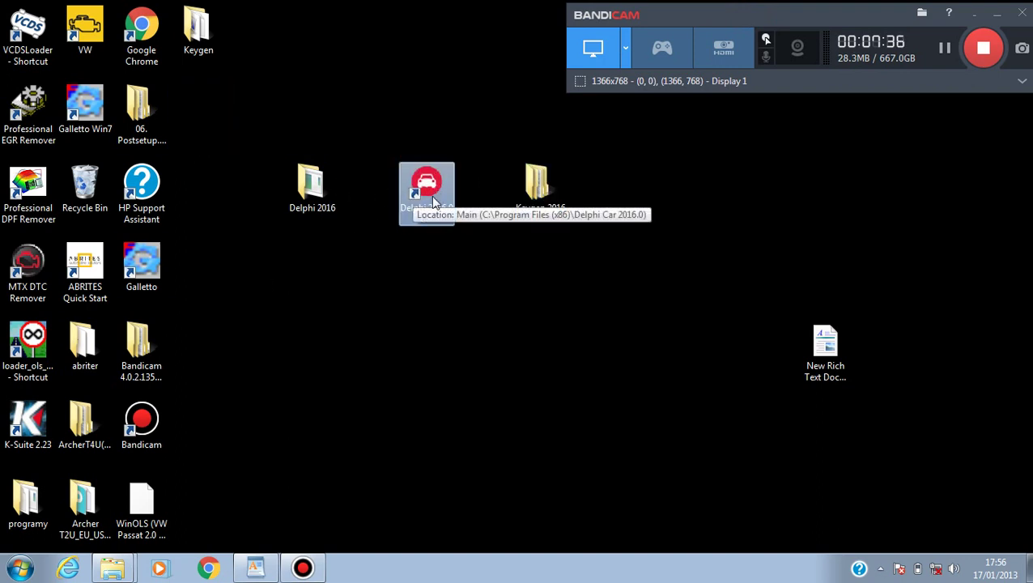
double_click(434, 193)
right_click(433, 195)
click(458, 203)
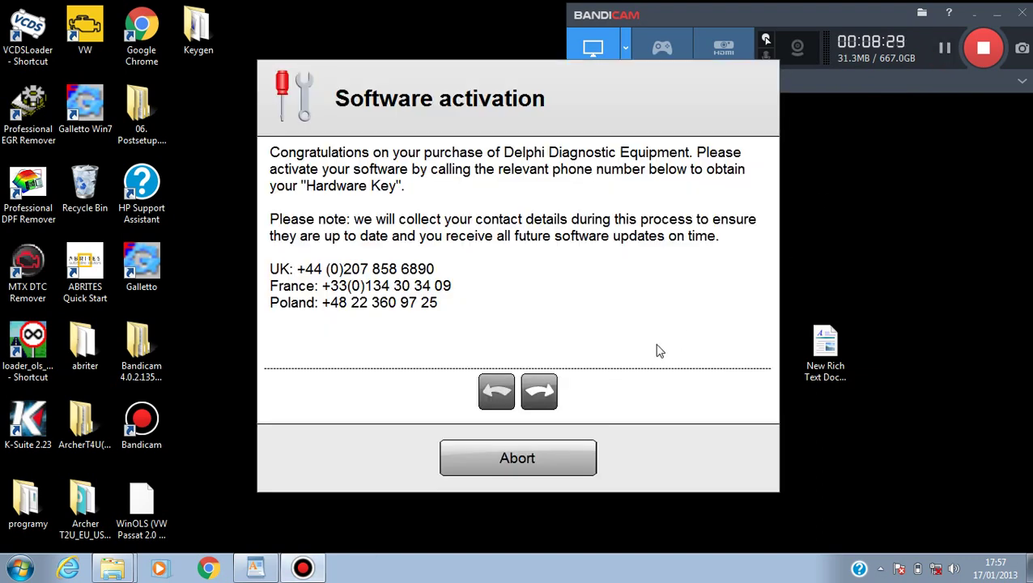
Go through the software activation pages, start the activation, and save FileActivation as an XML file on the Desktop
click(540, 391)
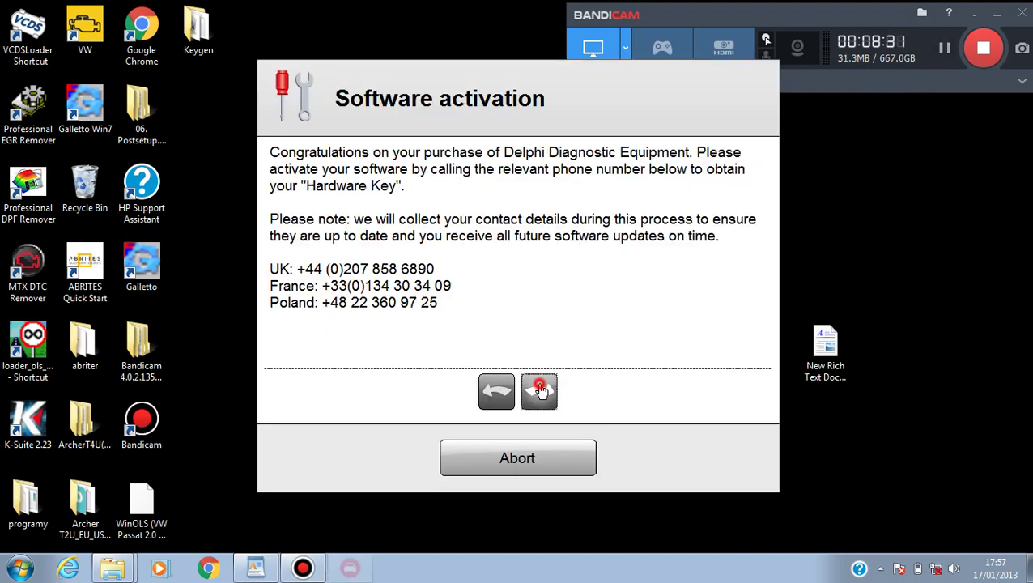
click(540, 391)
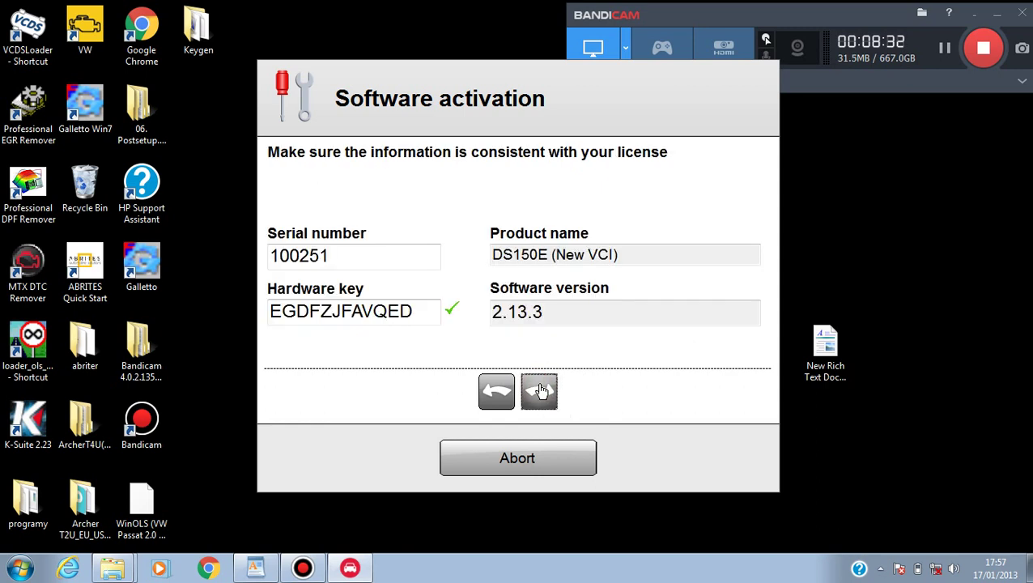
click(540, 391)
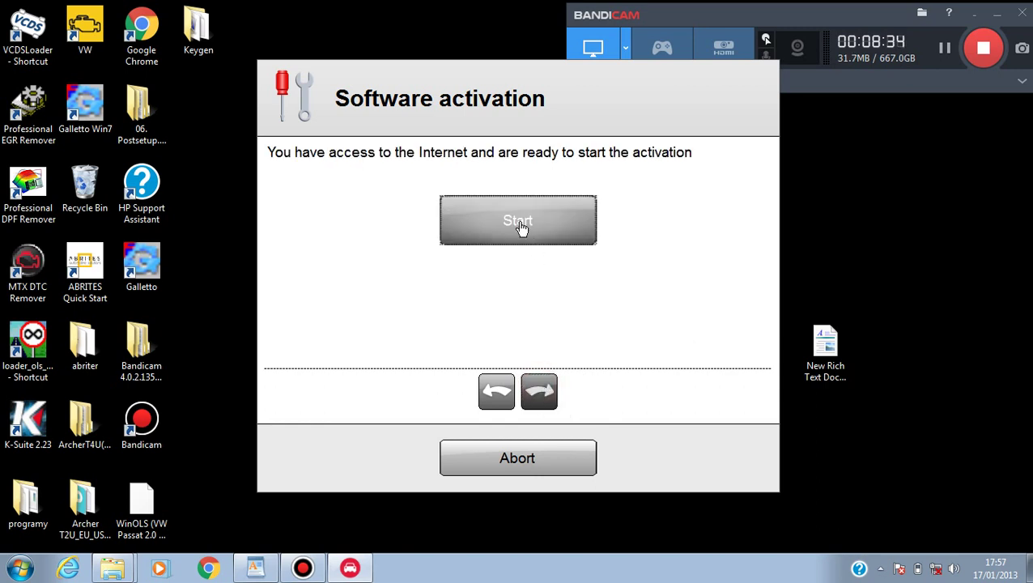
click(522, 231)
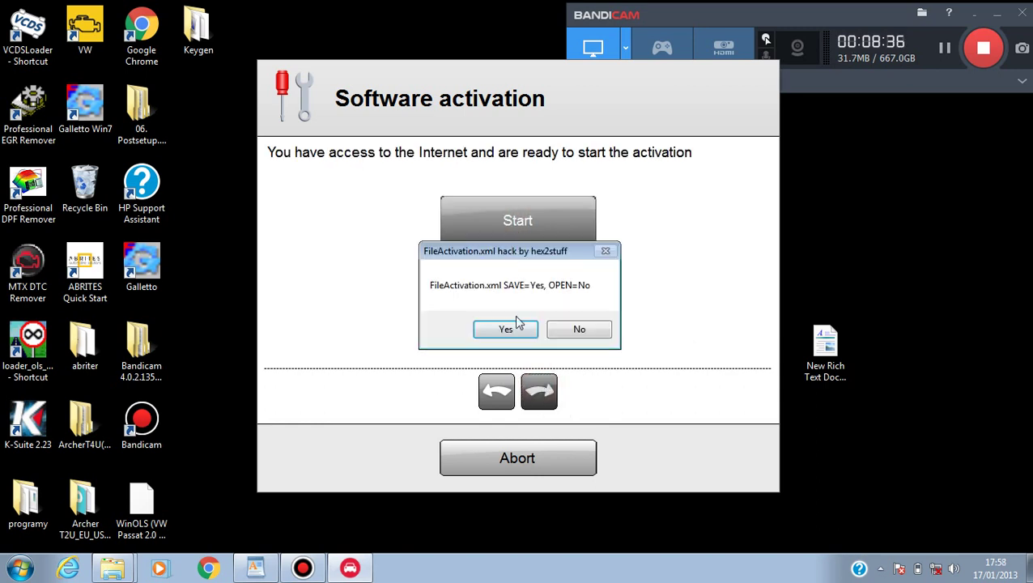
click(516, 332)
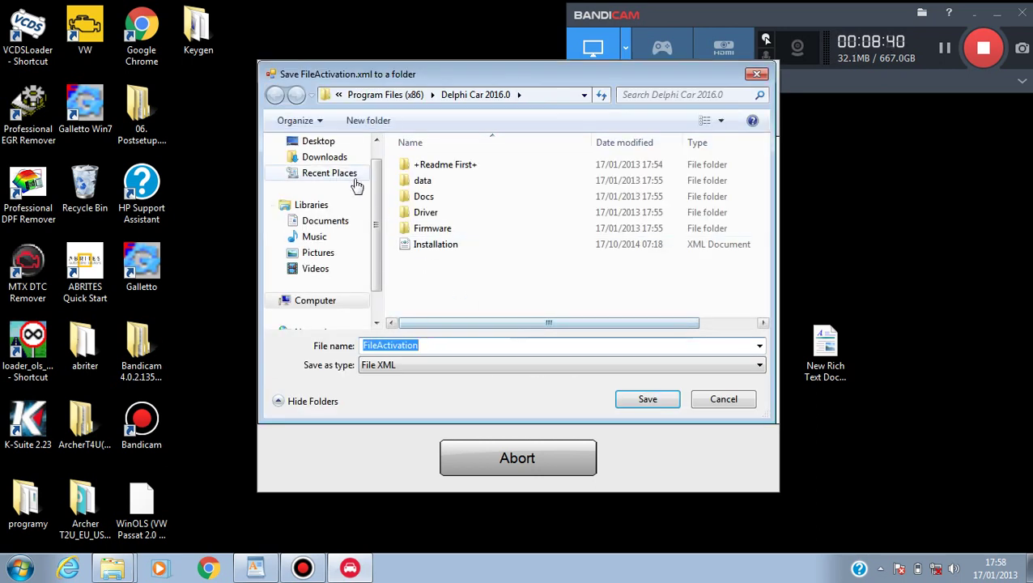
click(327, 144)
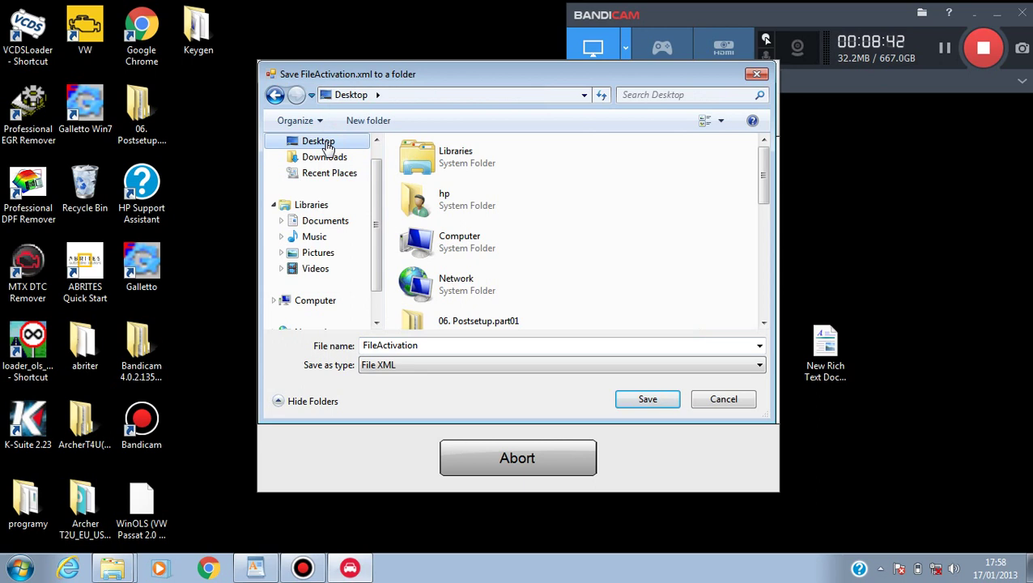
click(631, 400)
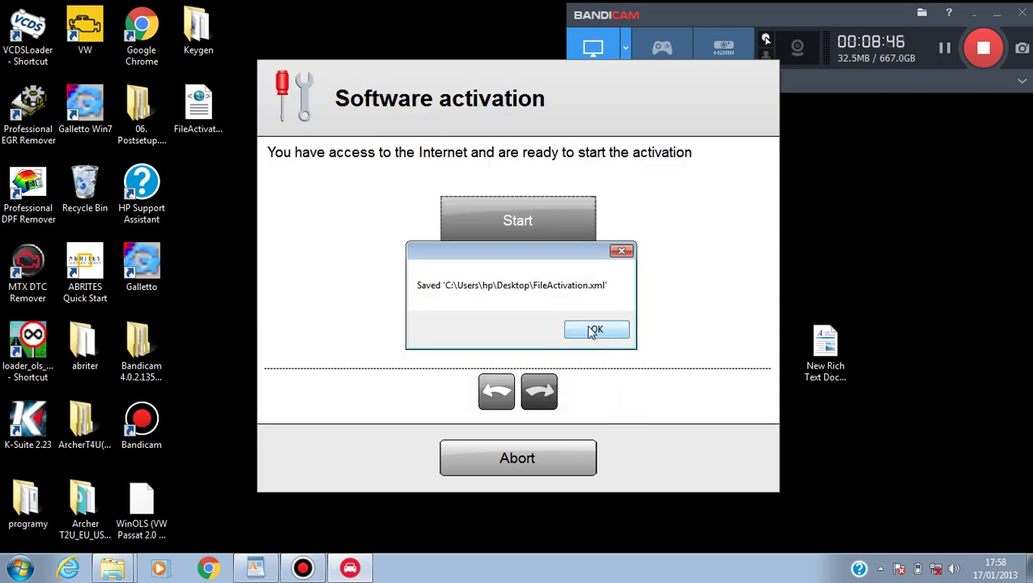
click(594, 330)
Place the FileActivation file below the Keygen 2016 folder and run the KG 2016.00 application from that folder's subfolder
drag(512, 119, 567, 495)
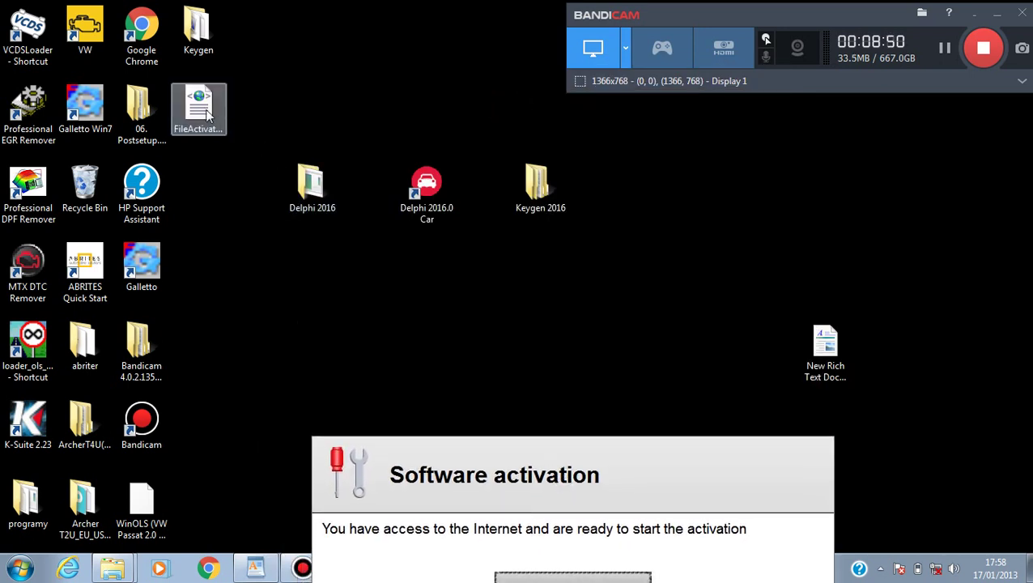
drag(208, 116, 548, 298)
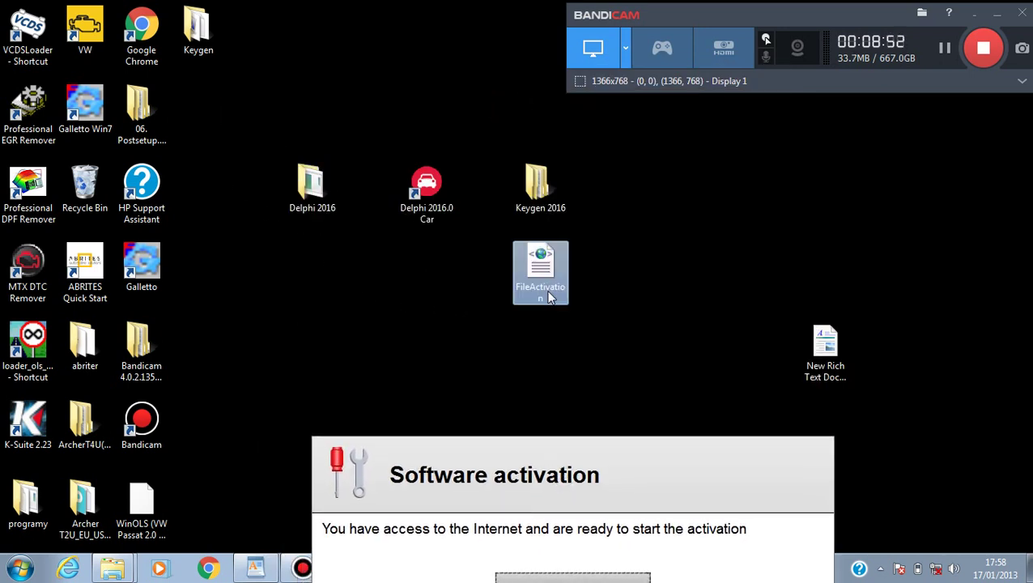
double_click(534, 207)
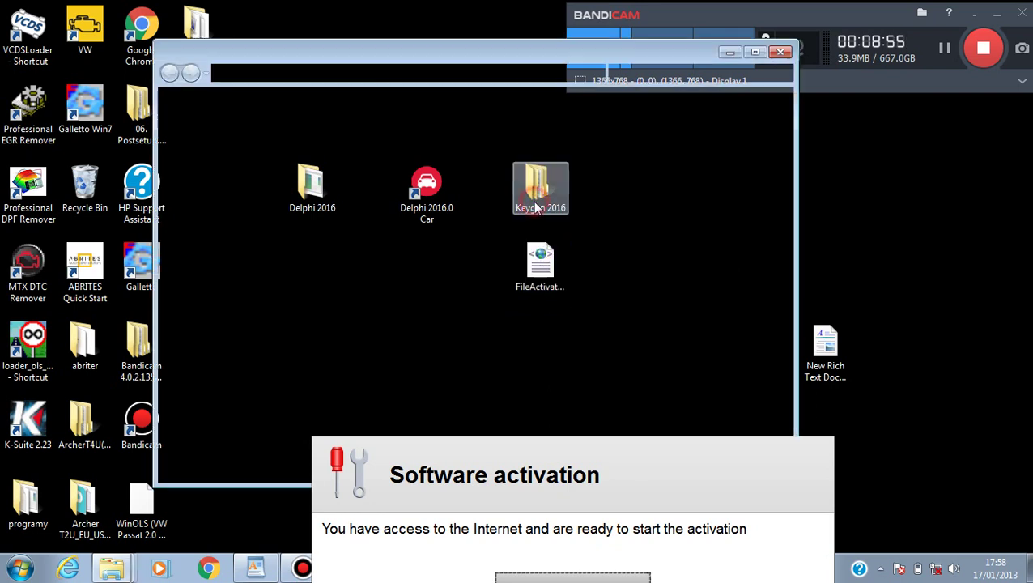
double_click(458, 143)
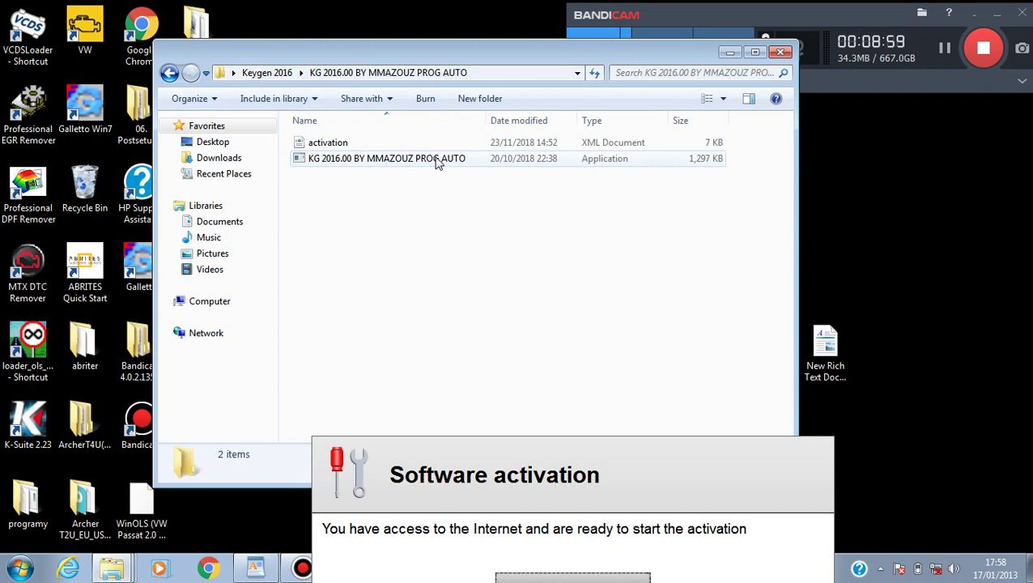
double_click(435, 160)
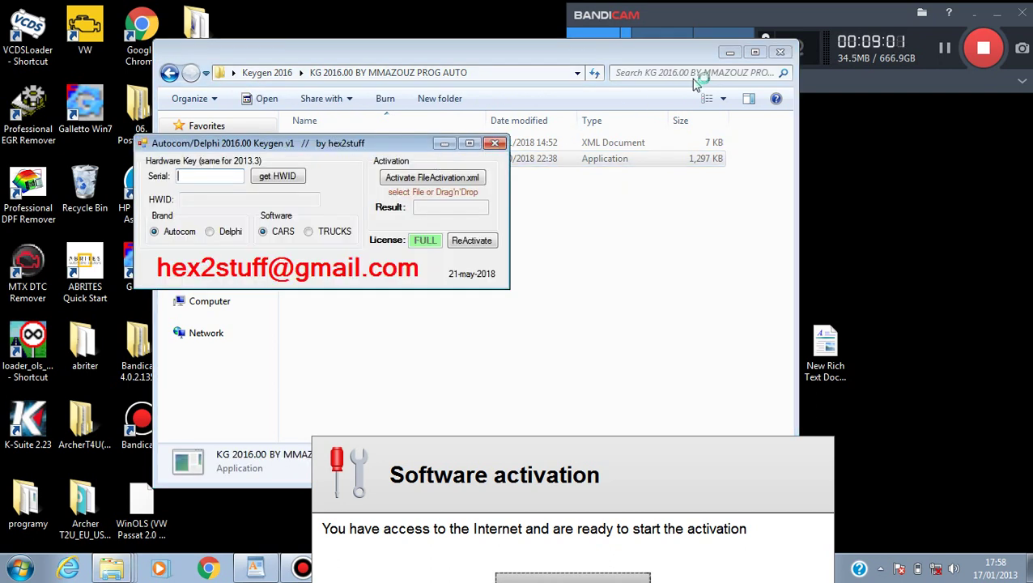
click(779, 54)
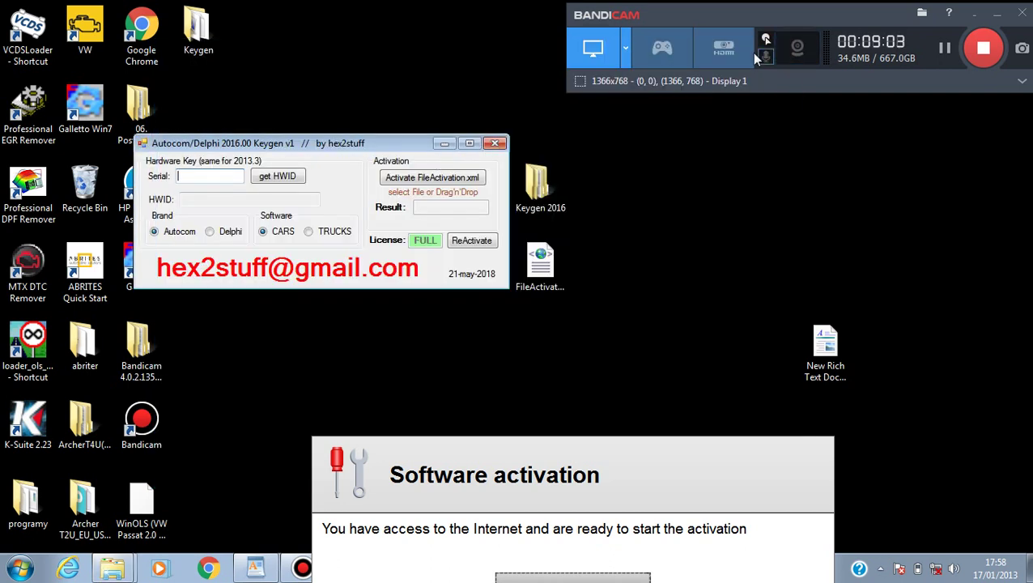
Set the keygen's brand to Delphi, activate the desktop FileActivation file with it, and close the keygen
drag(275, 146, 580, 194)
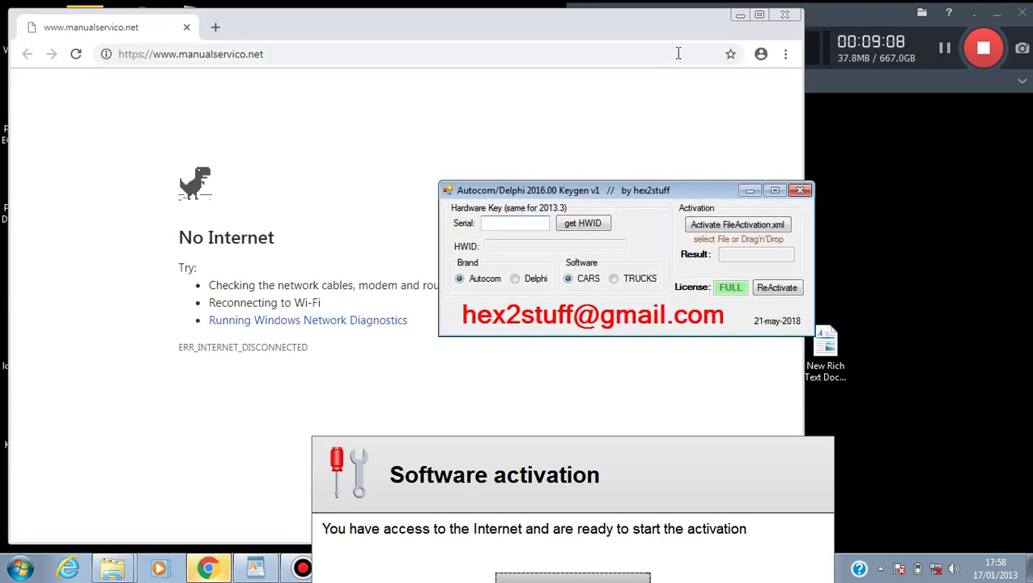
click(784, 15)
drag(678, 191, 850, 150)
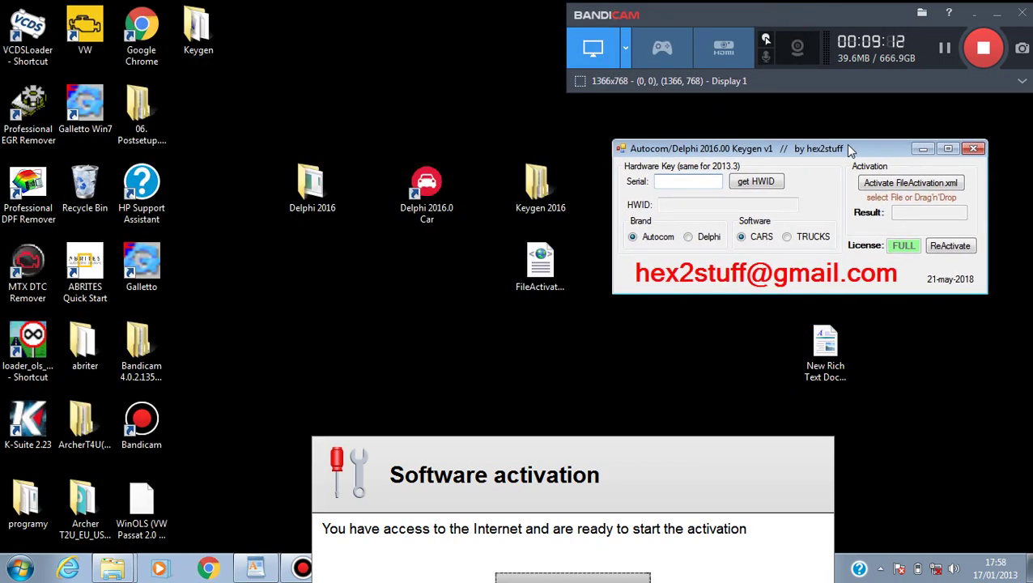
click(689, 237)
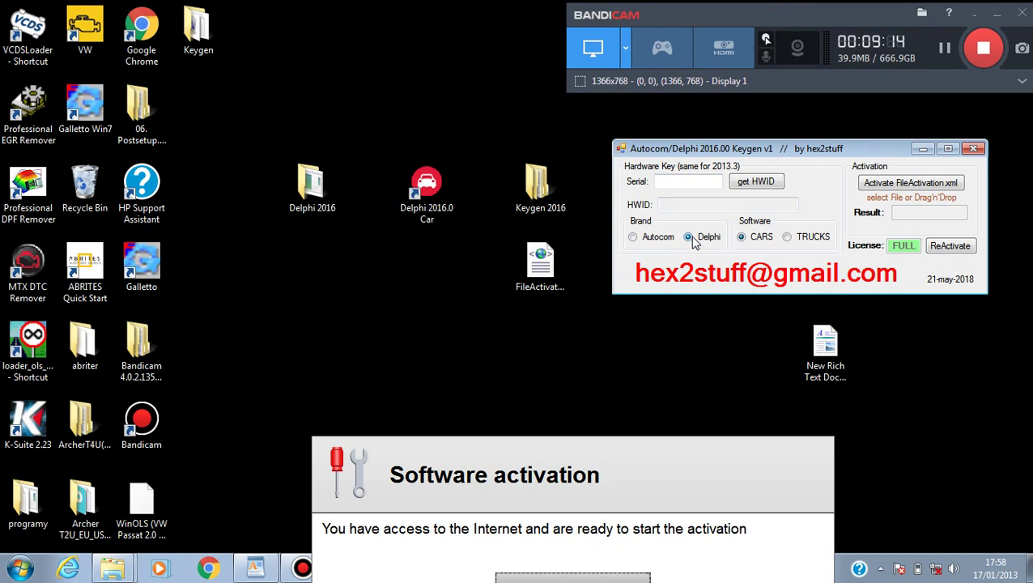
click(534, 279)
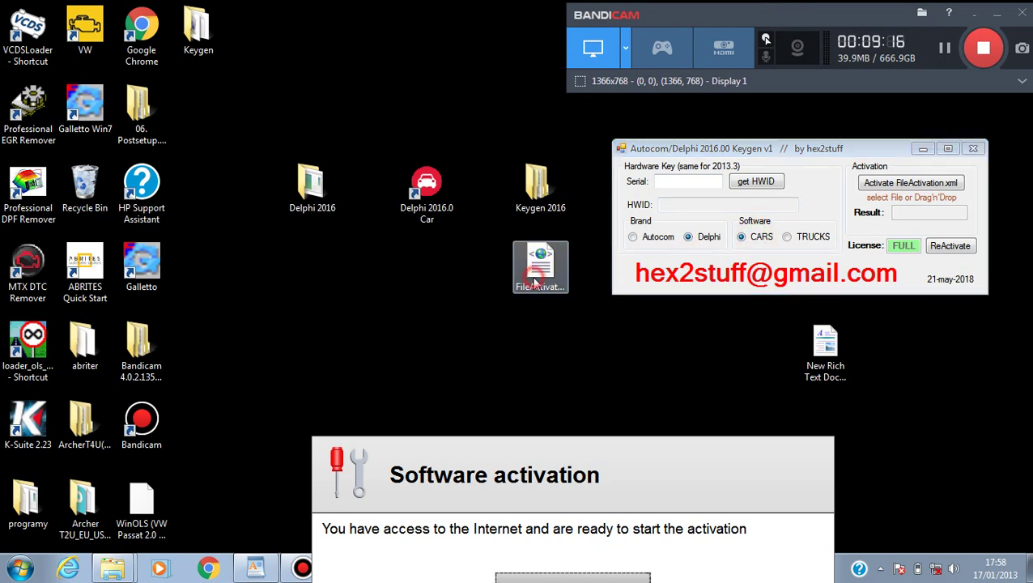
drag(534, 280, 904, 222)
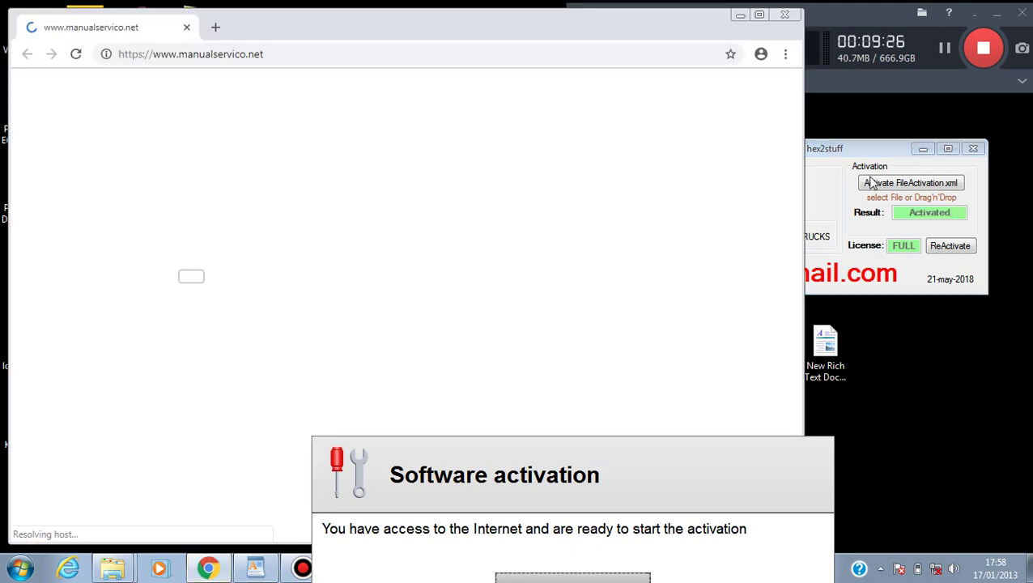
click(784, 12)
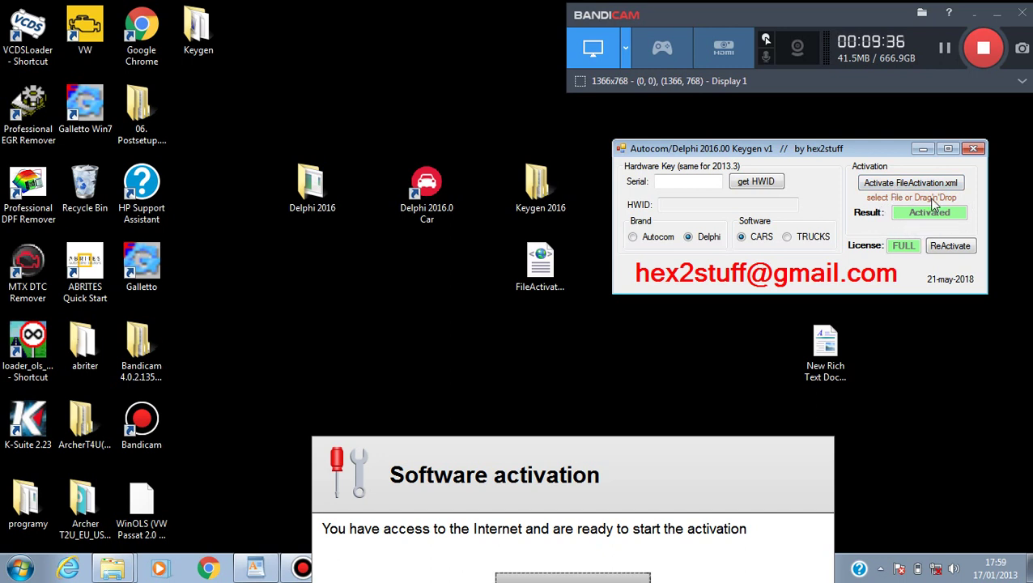
click(972, 148)
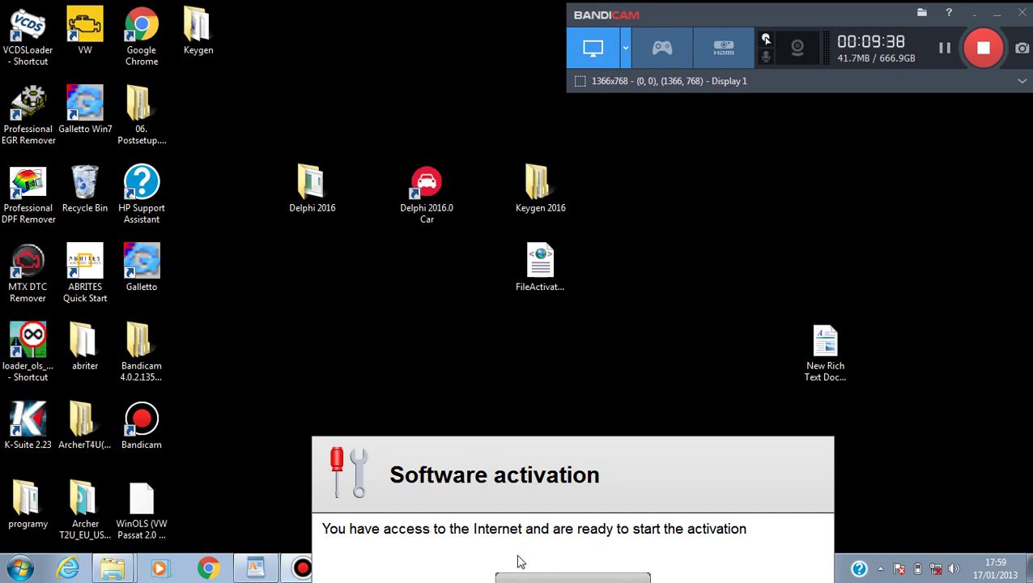
Restart the software activation and open the activated FileActivation file from the Desktop
mouse_move(544, 484)
mouse_down()
mouse_move(547, 348)
mouse_move(572, 153)
mouse_up()
click(590, 268)
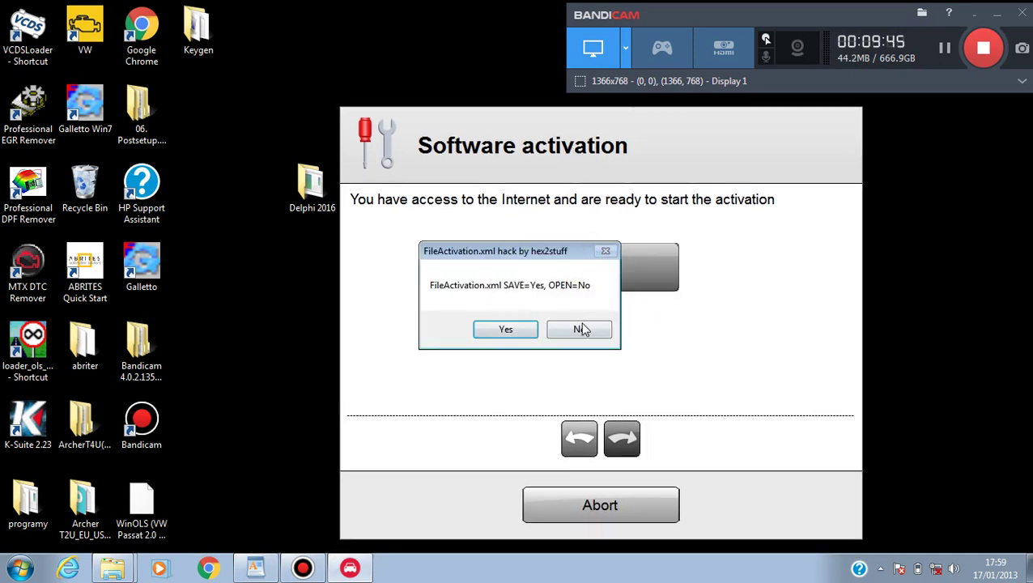
click(580, 329)
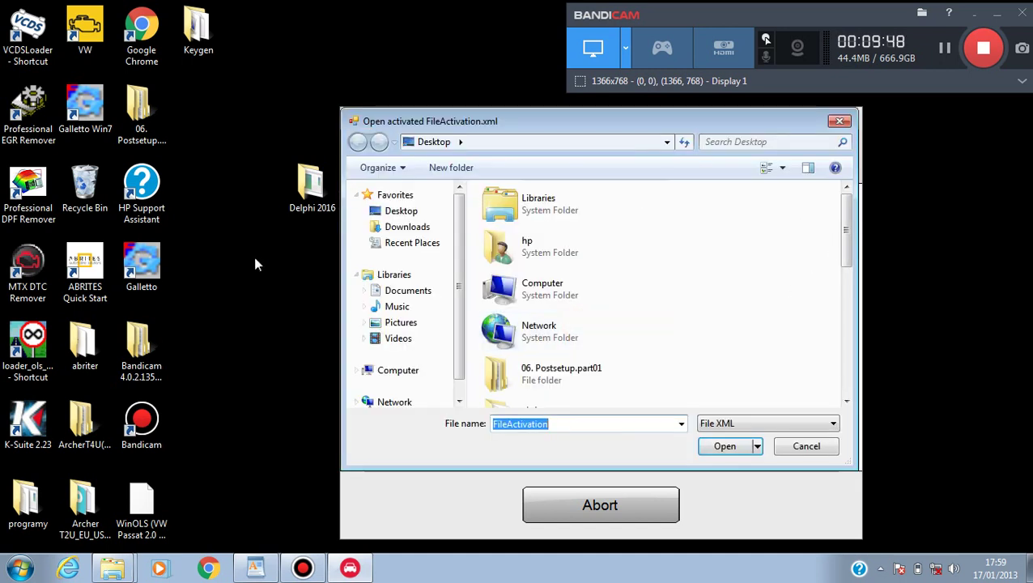
click(356, 208)
drag(842, 253, 834, 382)
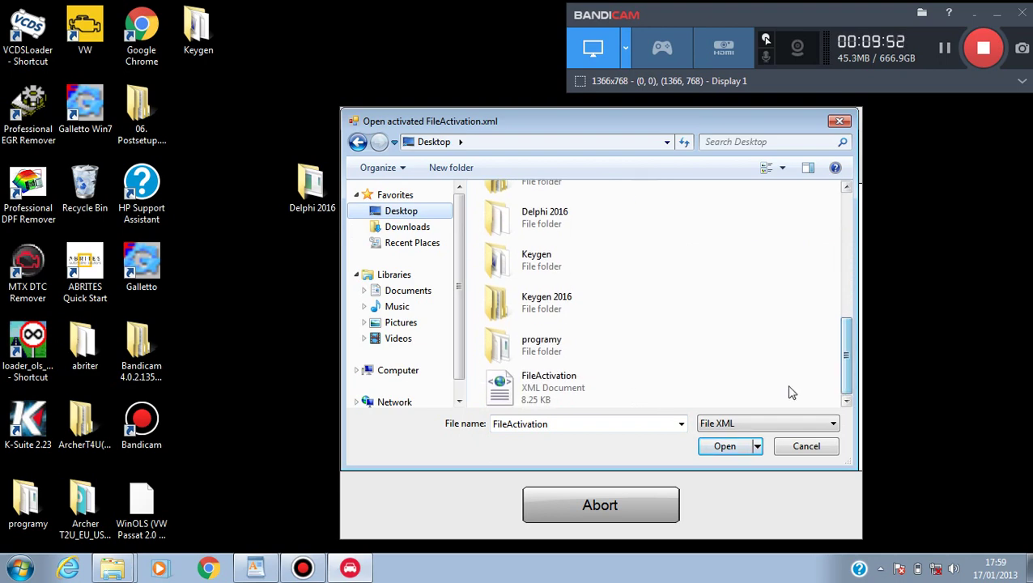
click(567, 381)
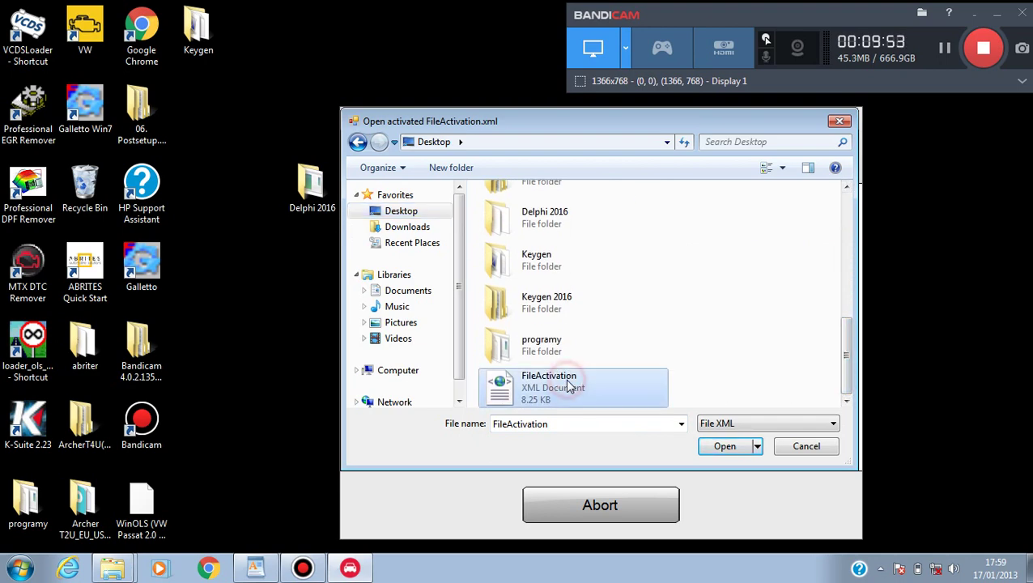
click(715, 450)
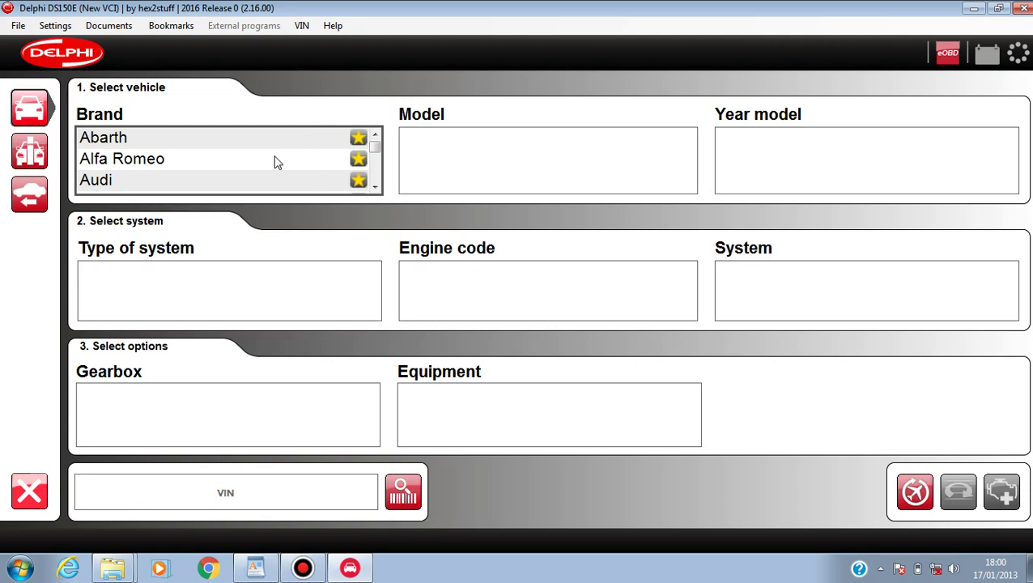
Select Mercedes as the vehicle brand and AMG GT [W190] as the model
drag(377, 189, 379, 188)
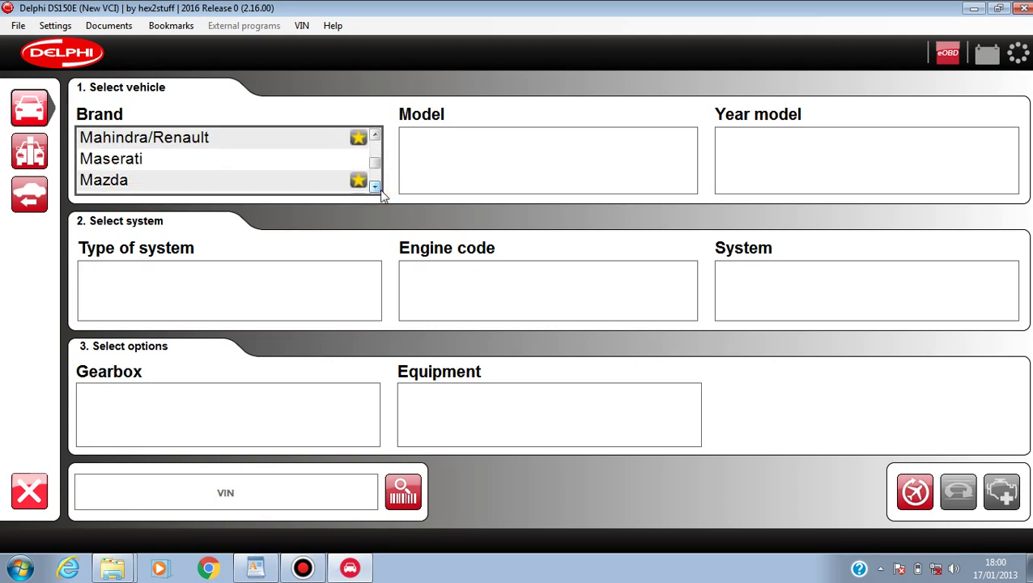
click(377, 187)
click(377, 187)
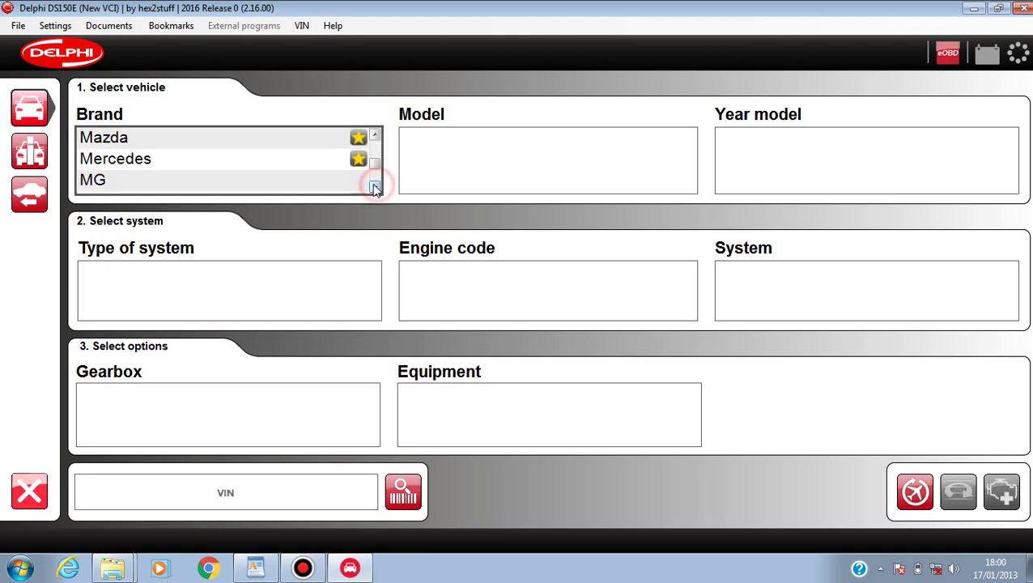
click(341, 161)
click(627, 162)
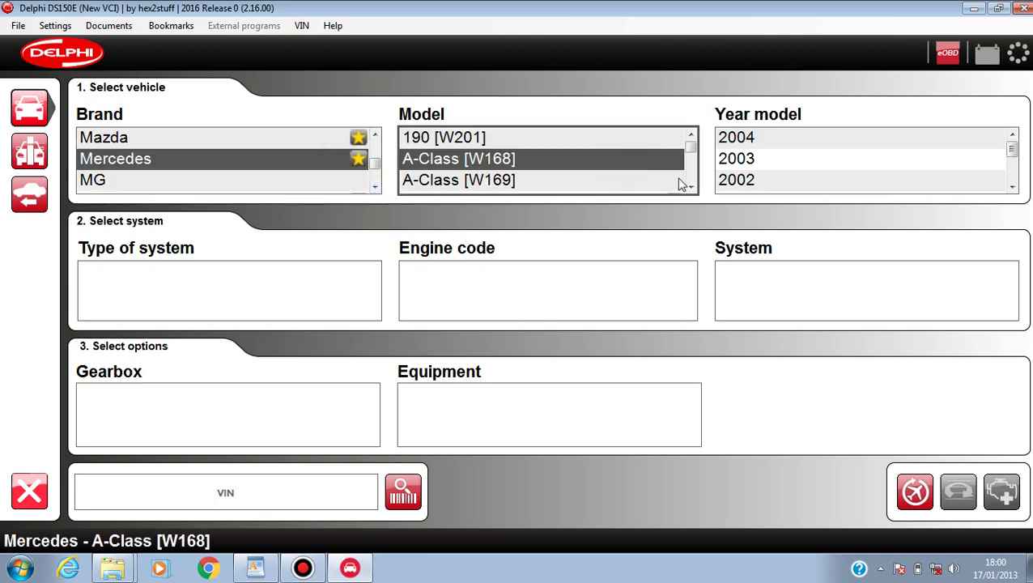
click(690, 187)
click(690, 187)
click(677, 183)
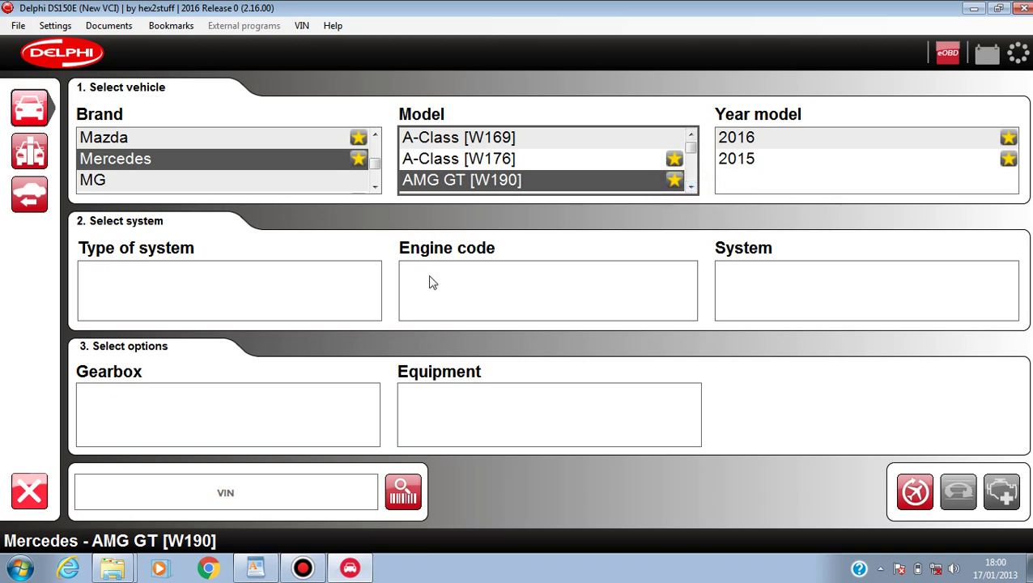
Exit the Delphi program, add the line "4 ALL DONE" to the desktop's New Rich Text Document in WordPad, and minimize it
click(1021, 10)
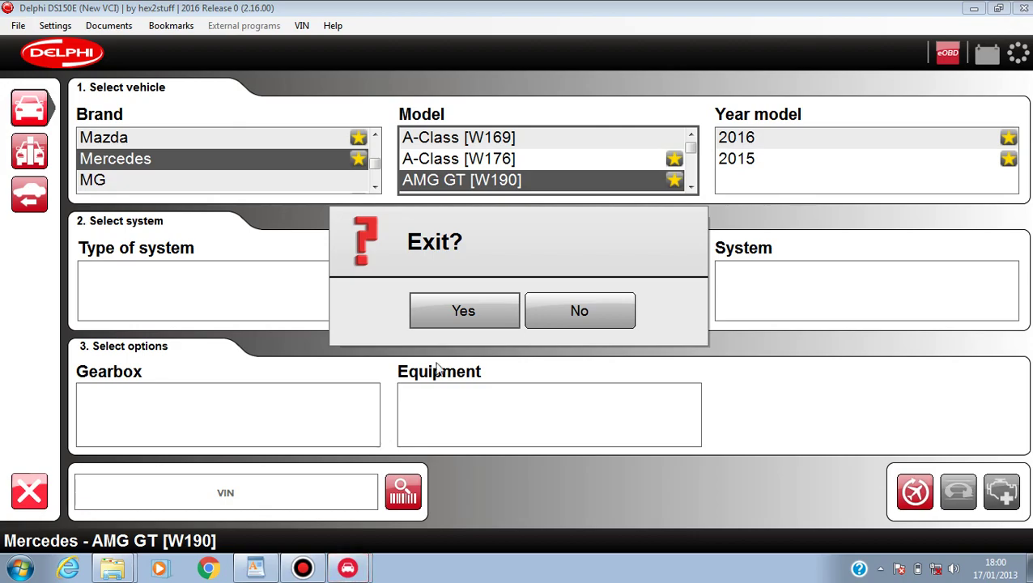
click(449, 318)
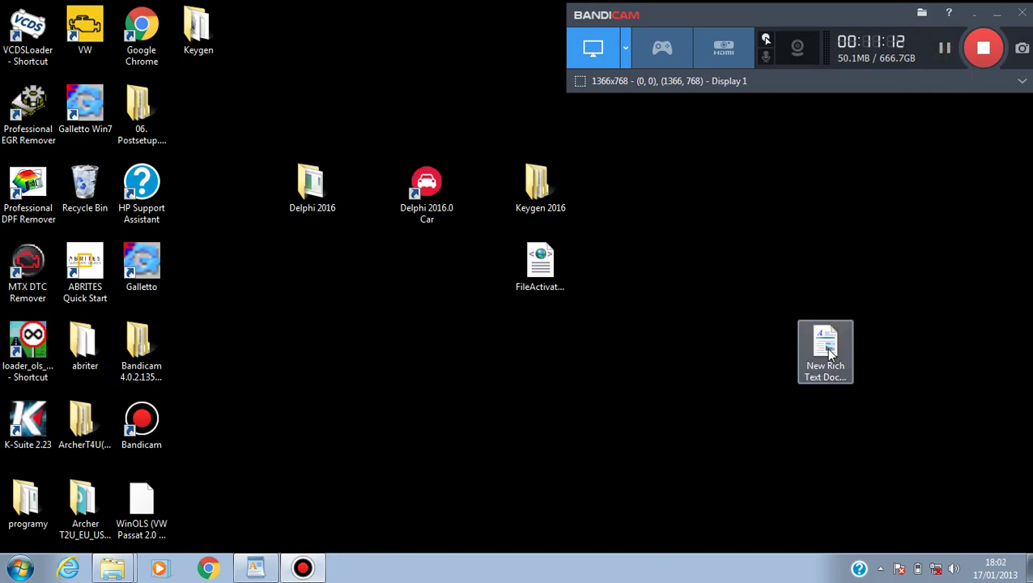
click(824, 348)
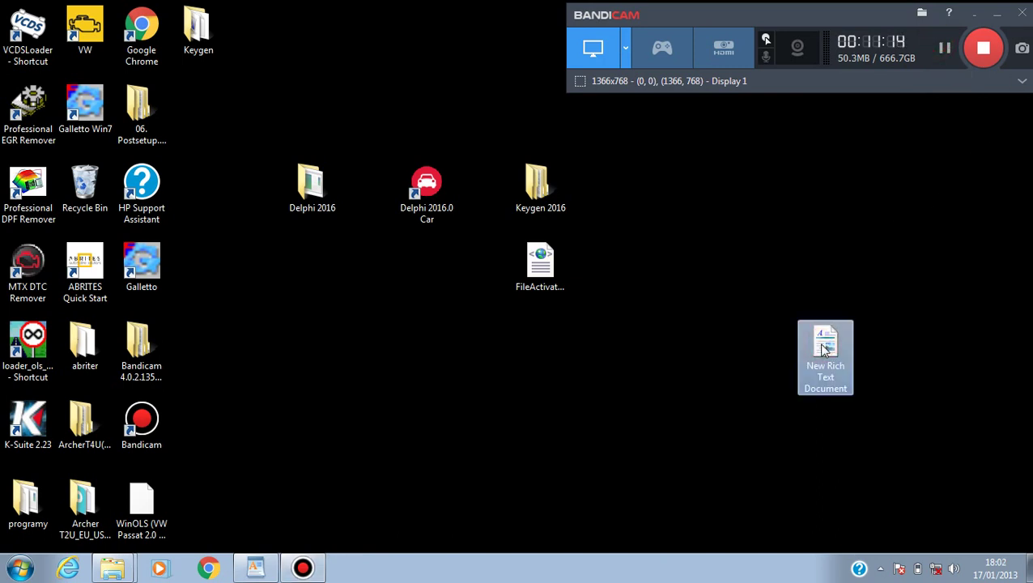
double_click(824, 348)
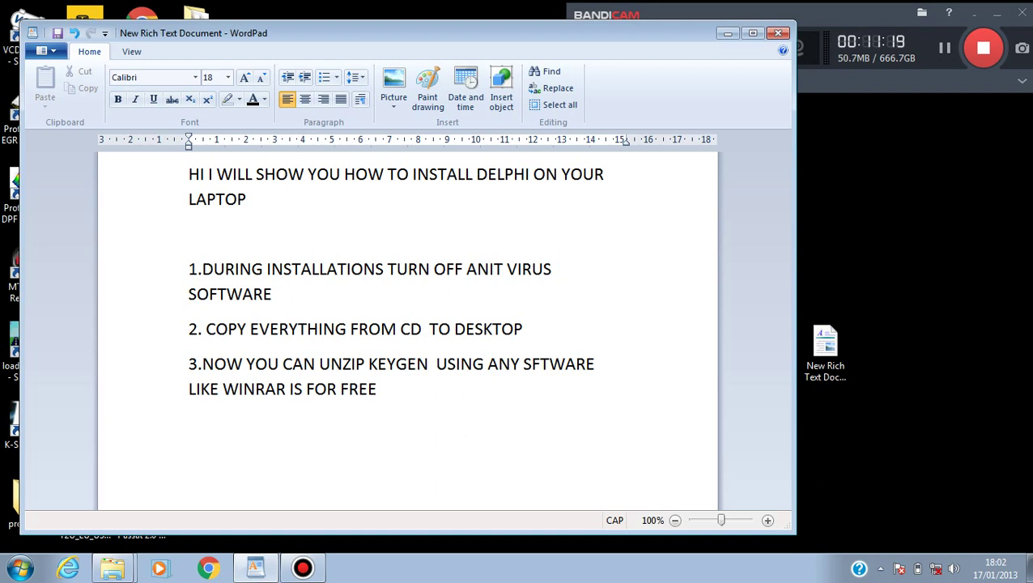
text(4 ALL DONE)
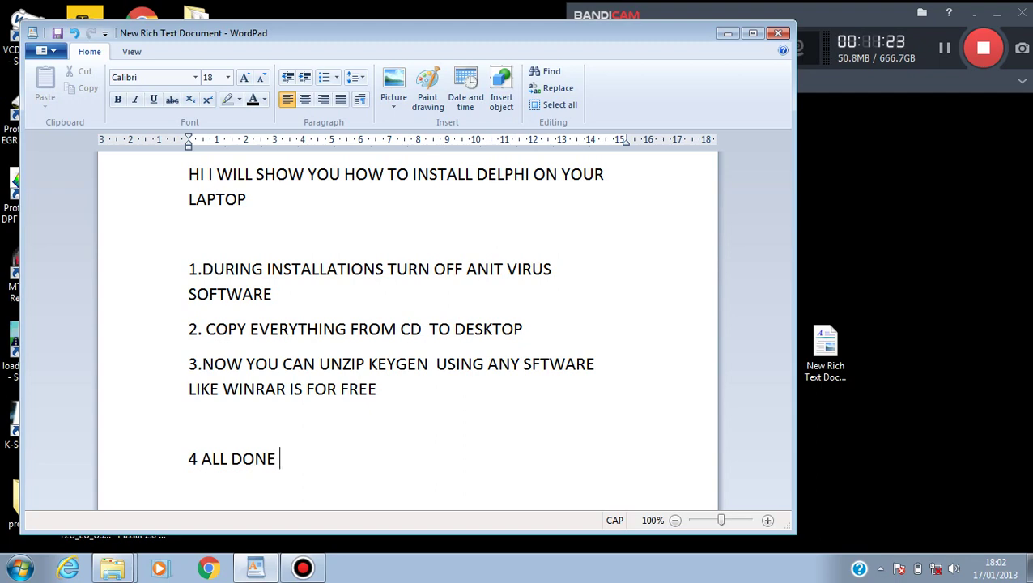
click(726, 33)
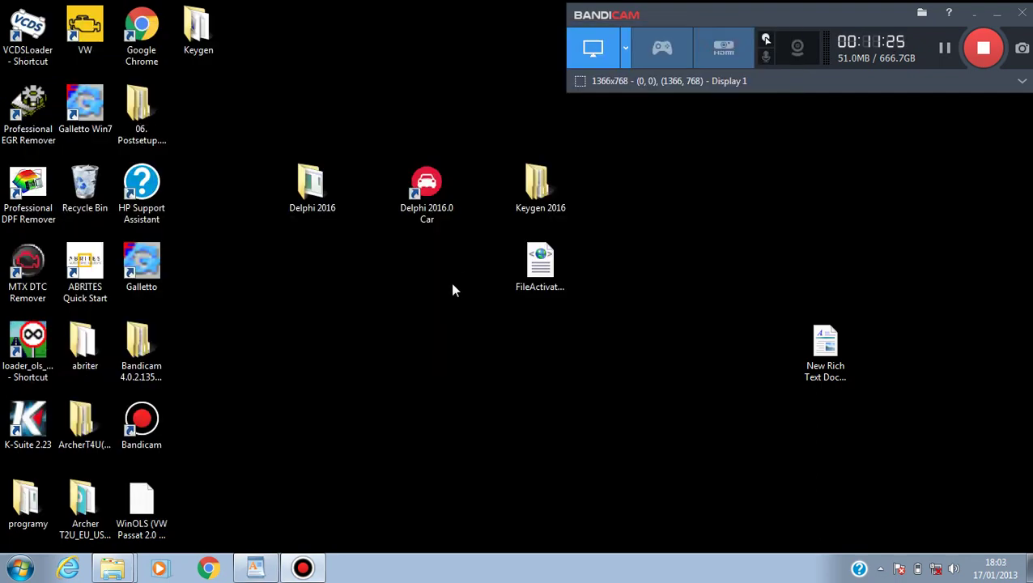
Relaunch Delphi 2016.0 Car from the desktop and try the brand selection with Alfa Romeo, ending on Audi
double_click(417, 199)
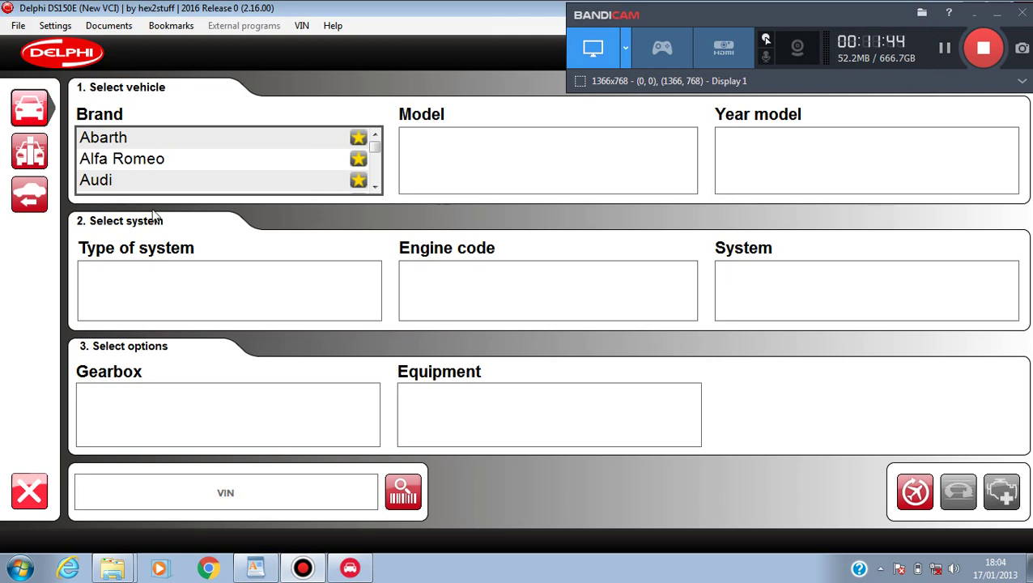
click(172, 159)
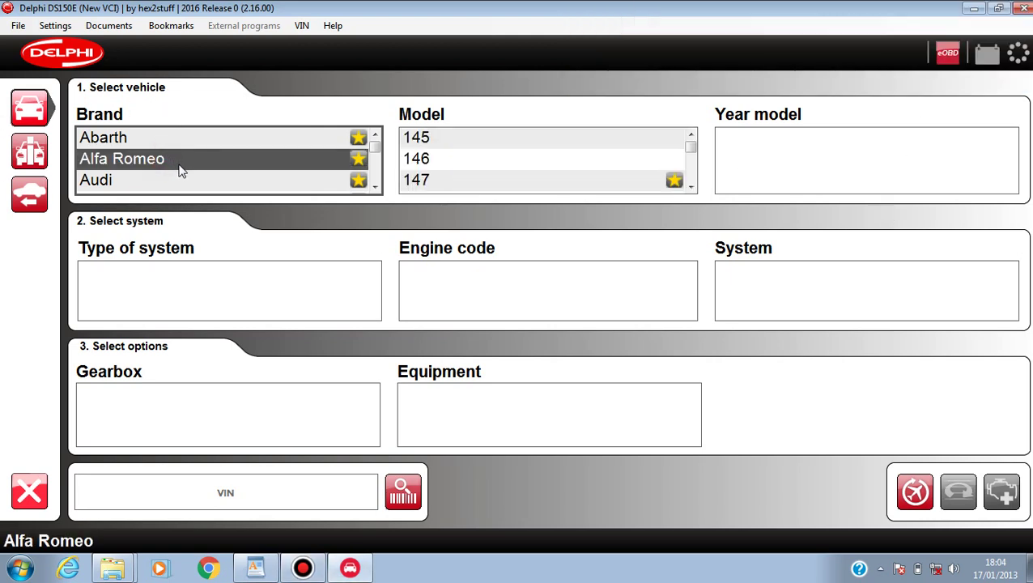
click(195, 179)
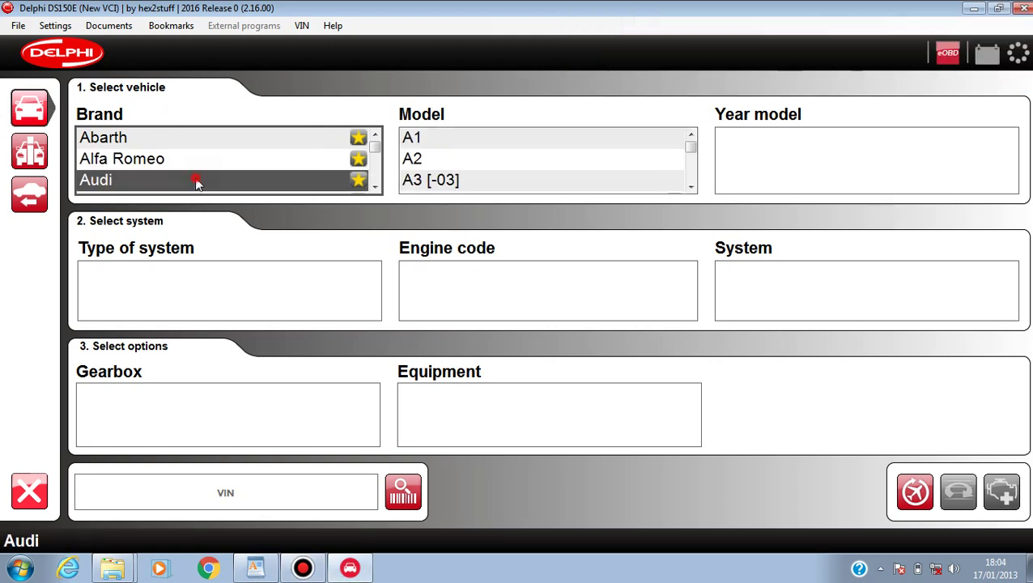
Try the Search (Com-port) option for the VCI connection in the hardware setup settings and cancel the dialog
click(52, 22)
click(88, 61)
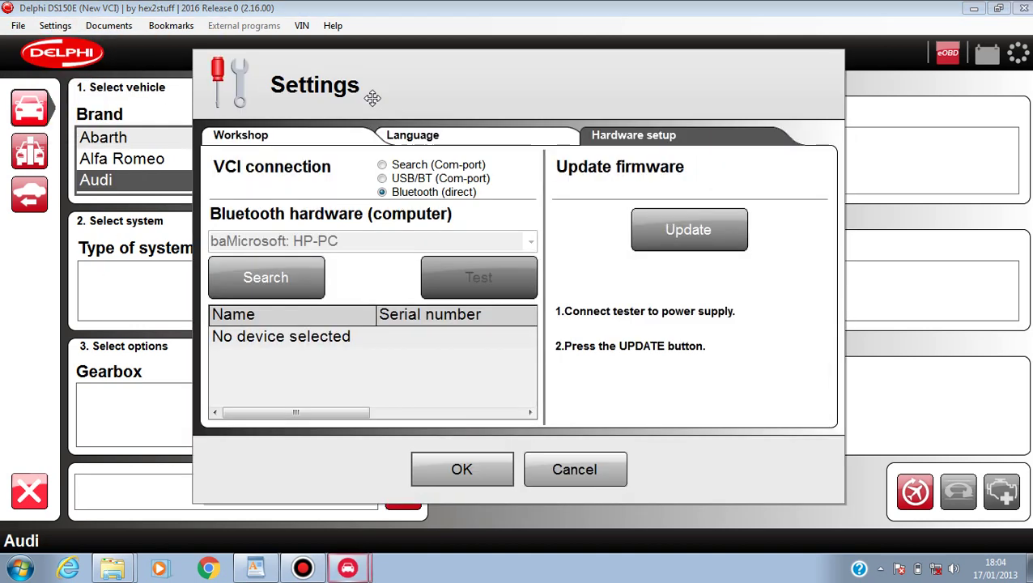
click(382, 165)
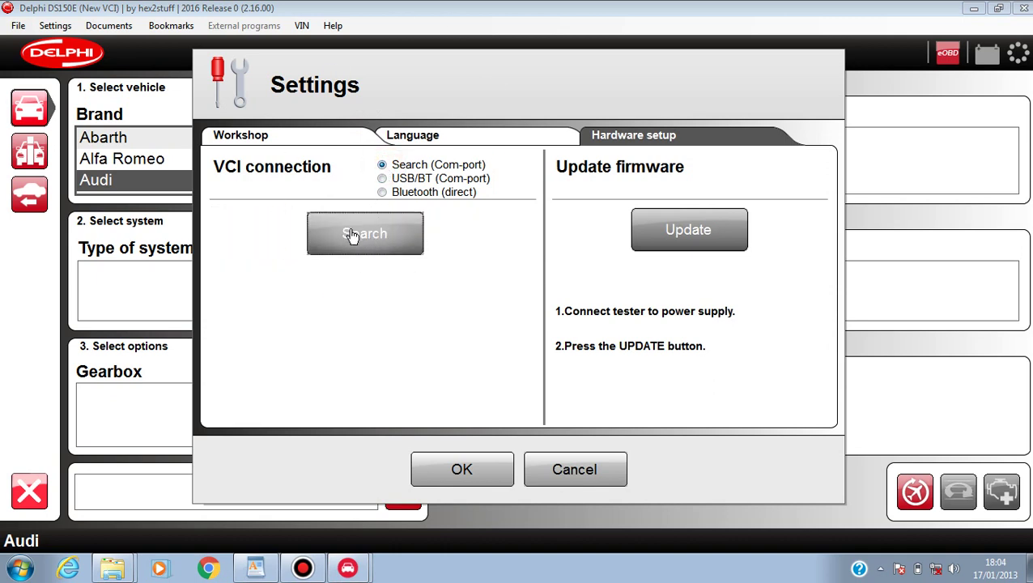
click(569, 471)
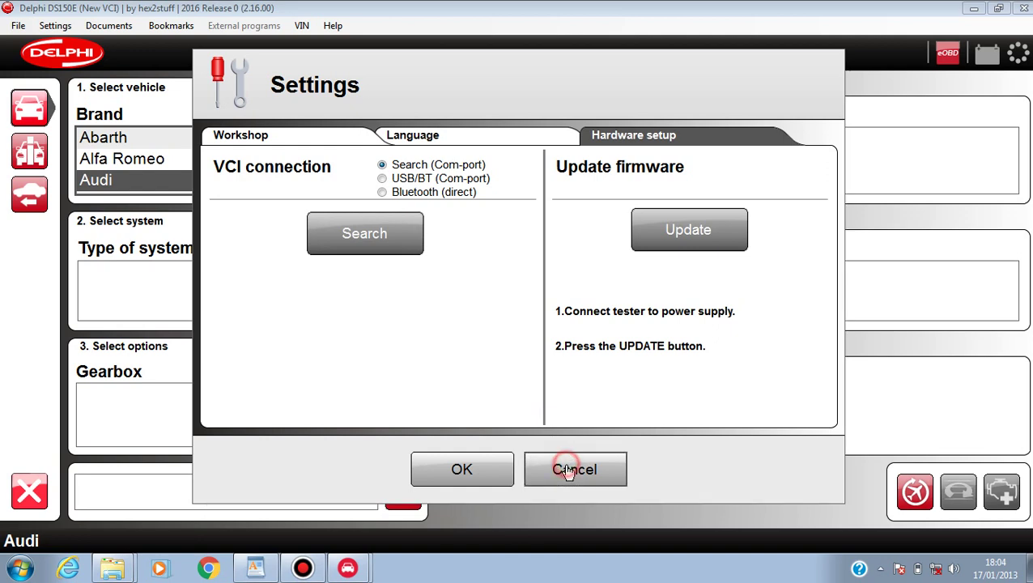
Exit the Delphi program and return to the desktop
click(1025, 9)
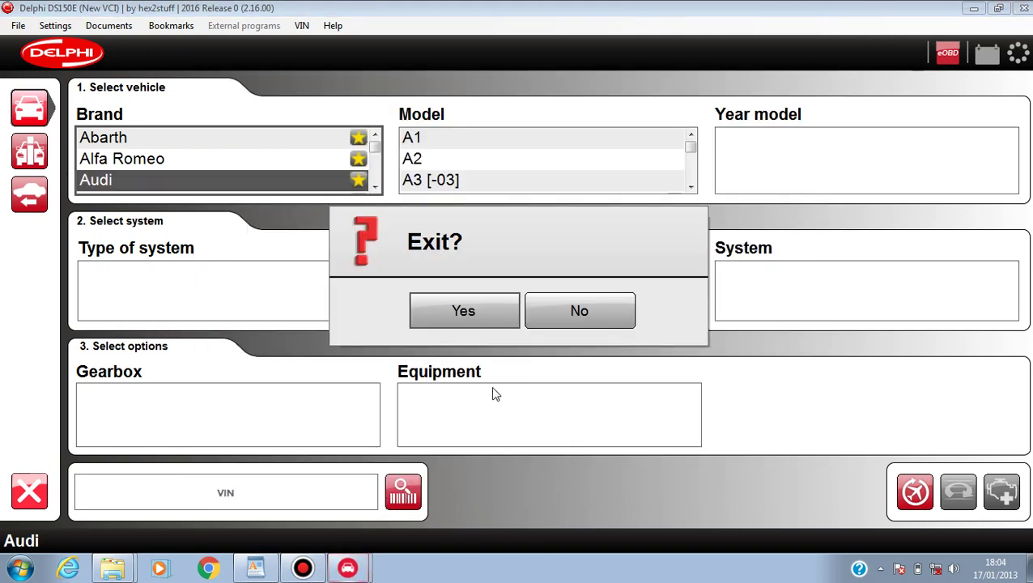
click(474, 326)
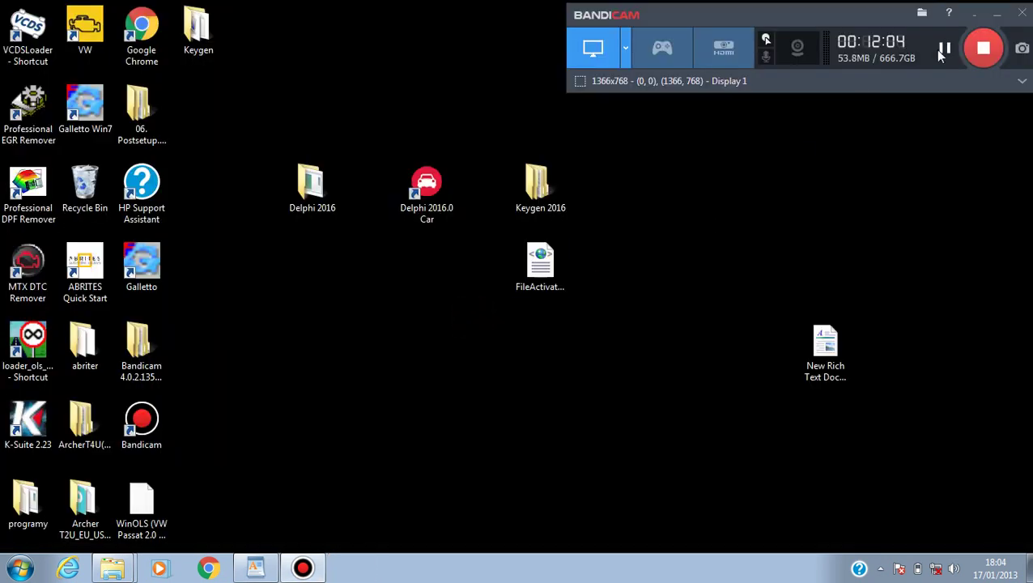